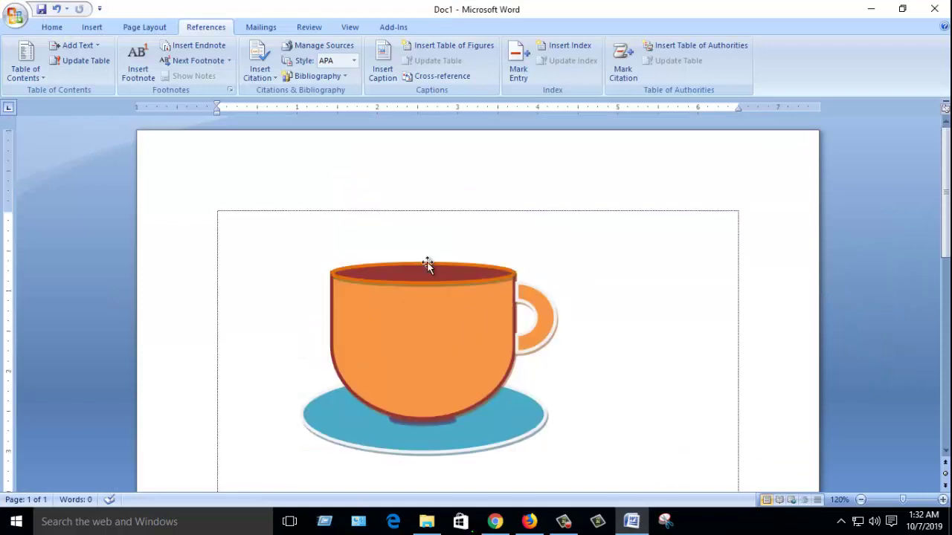
scroll(470, 241, "down", 2)
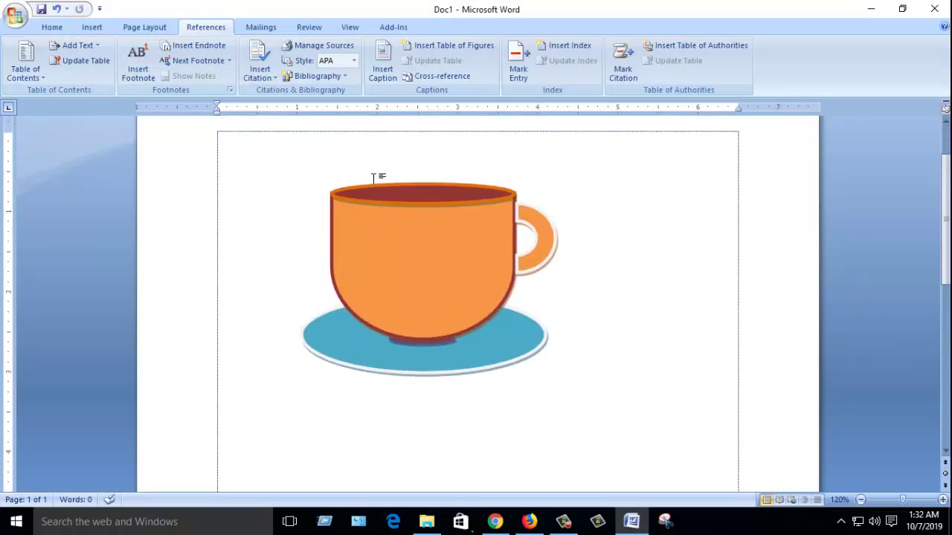
left_click(388, 201)
left_click(423, 284)
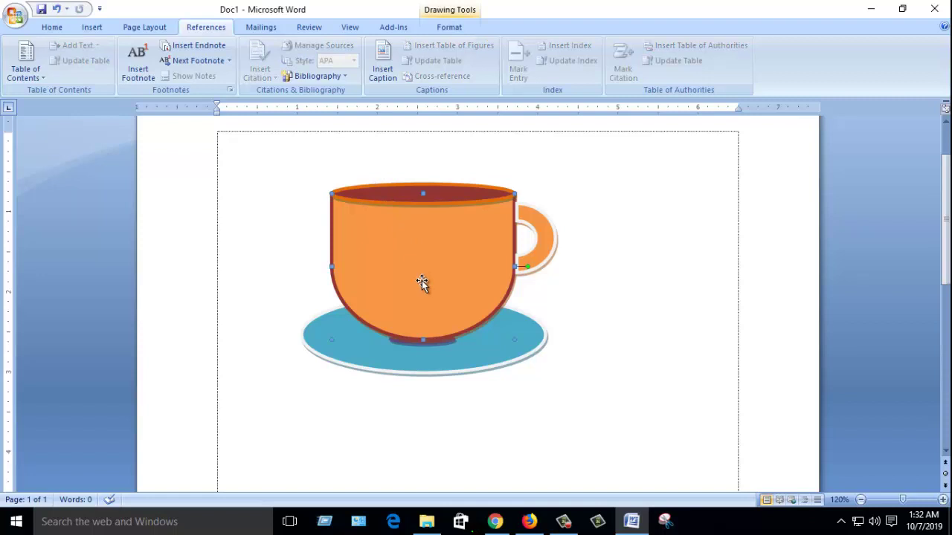
left_click(707, 399)
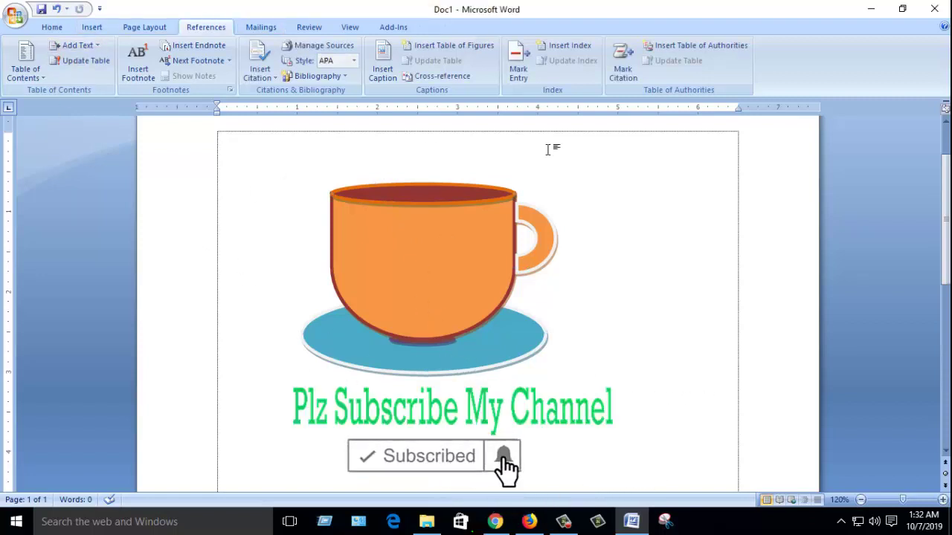
- Create a new blank document
left_click(16, 16)
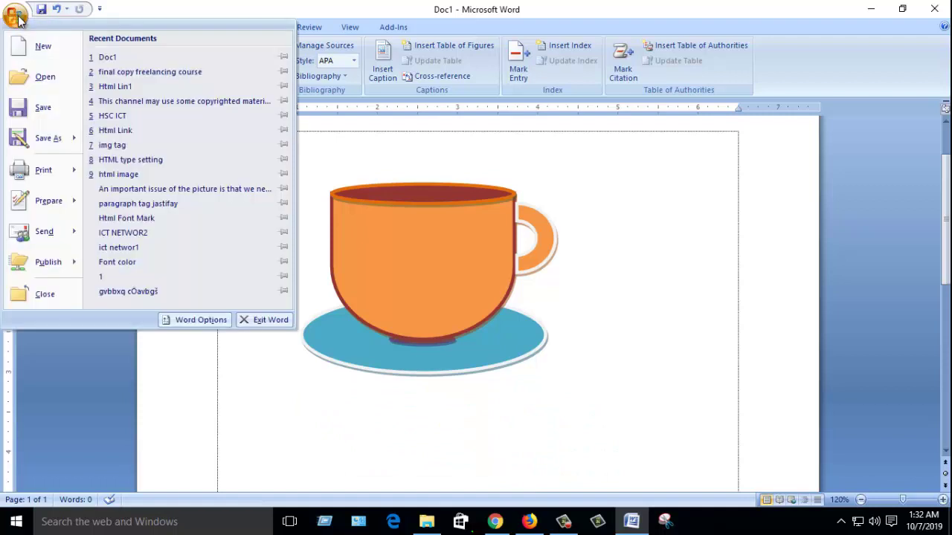
left_click(46, 46)
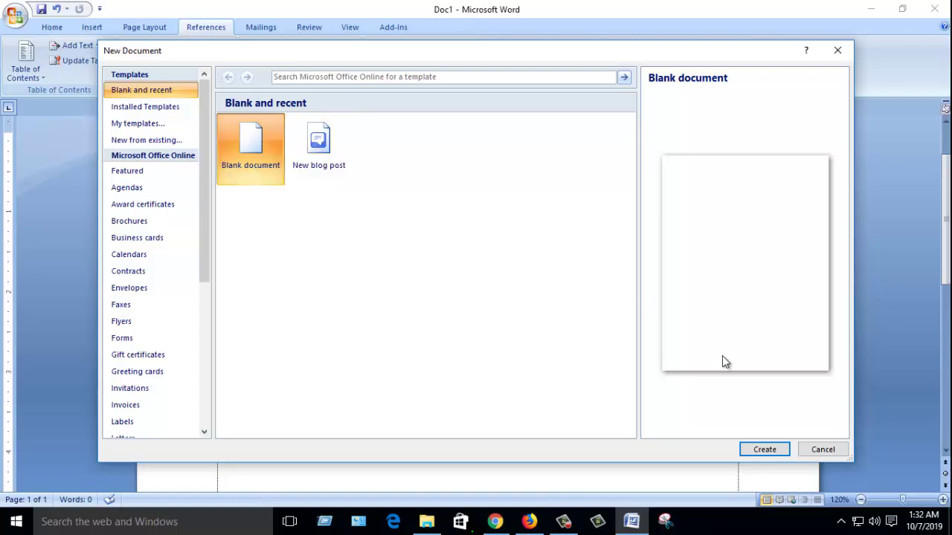
left_click(766, 447)
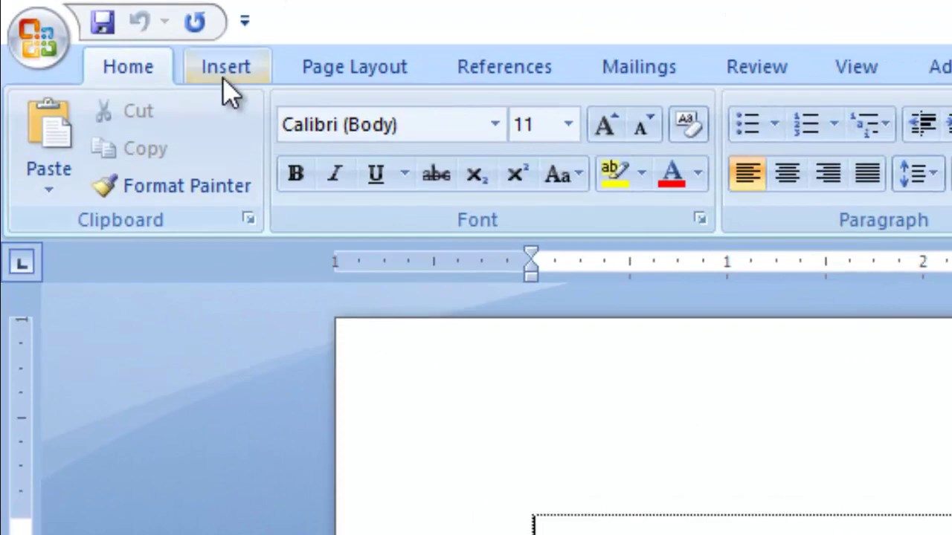
- Draw a Flowchart Delay shape about 1.69" high and 1.53" wide on the blank page
left_click(93, 29)
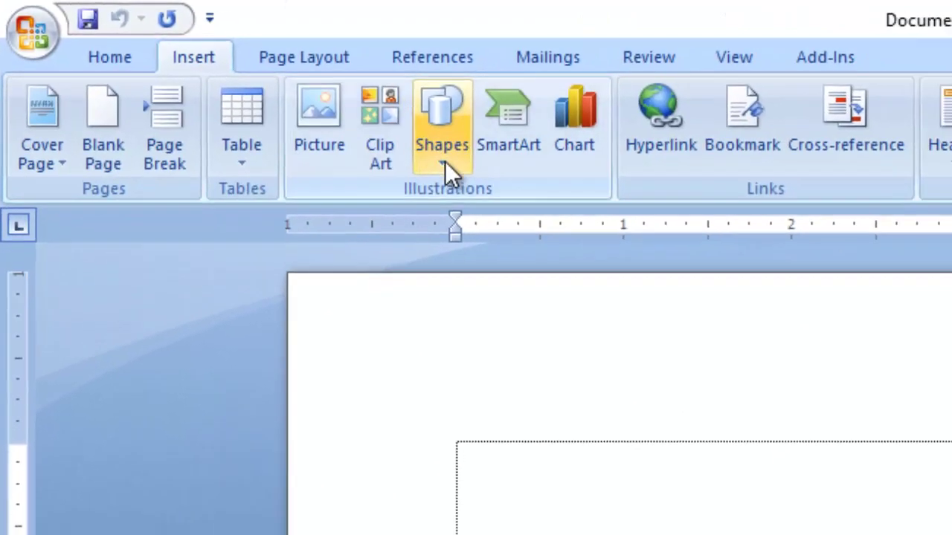
left_click(516, 156)
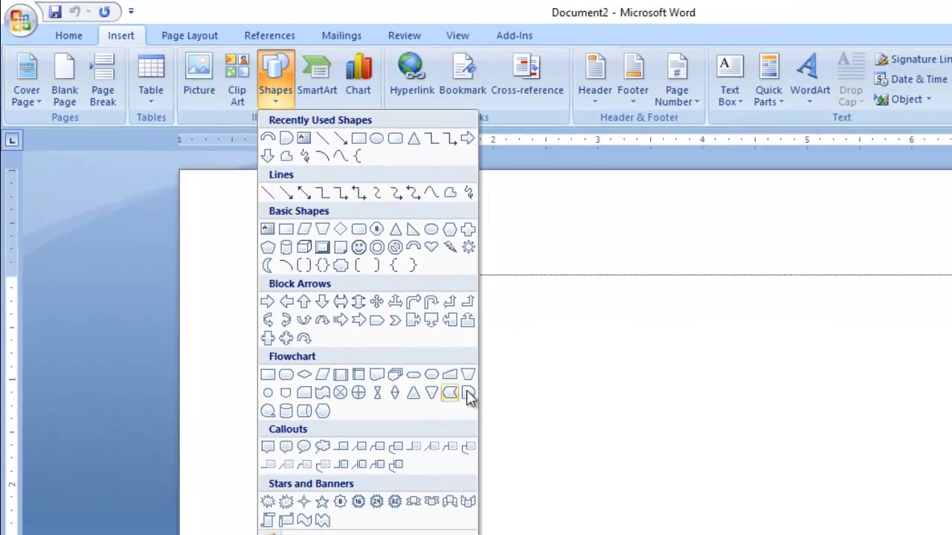
left_click(583, 490)
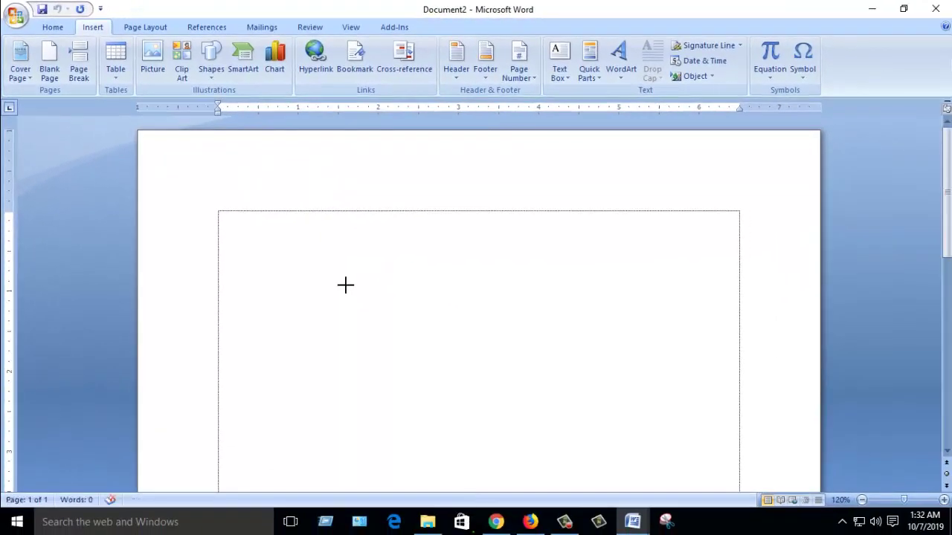
mouse_move(384, 339)
left_mouse_down()
mouse_move(431, 404)
mouse_move(465, 424)
left_mouse_up()
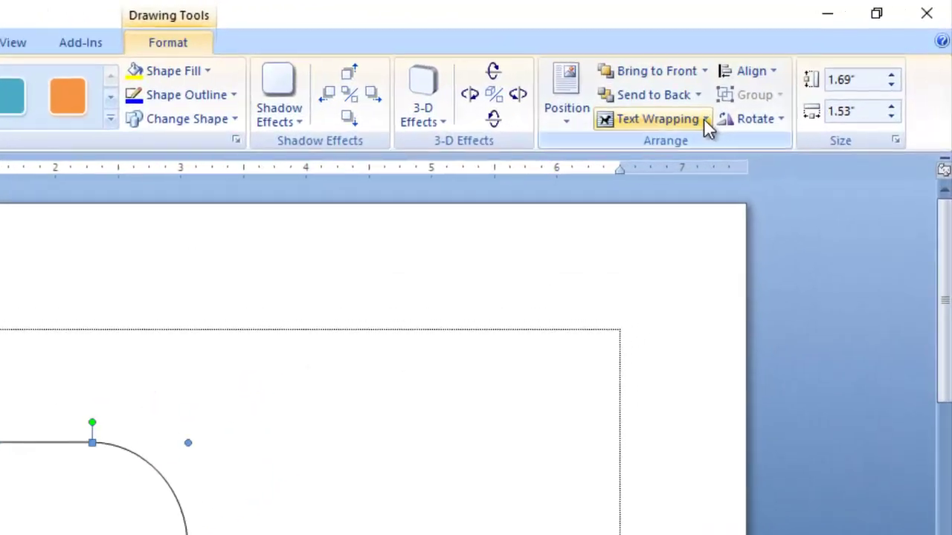
- Rotate the Delay shape 90° to the right and widen it into a cup body about 1.86" across
left_click(752, 119)
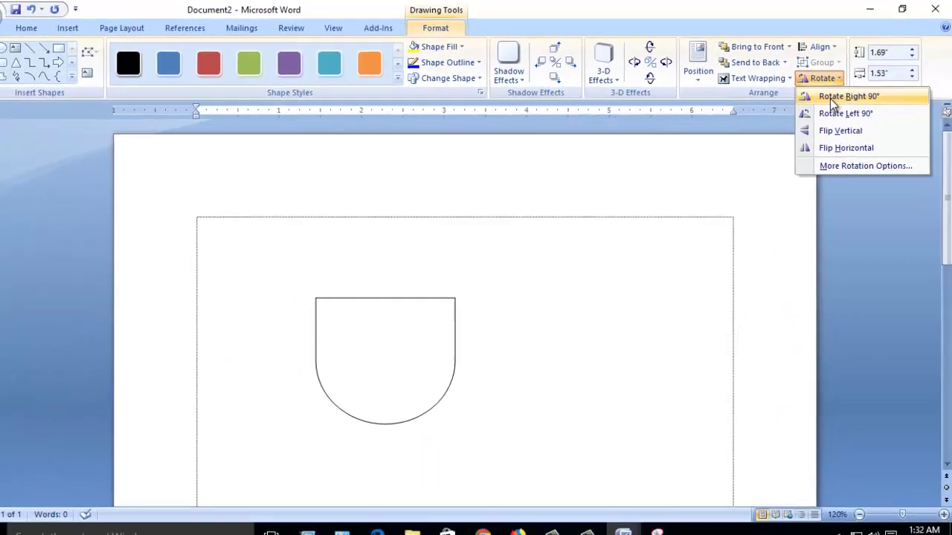
left_click(836, 100)
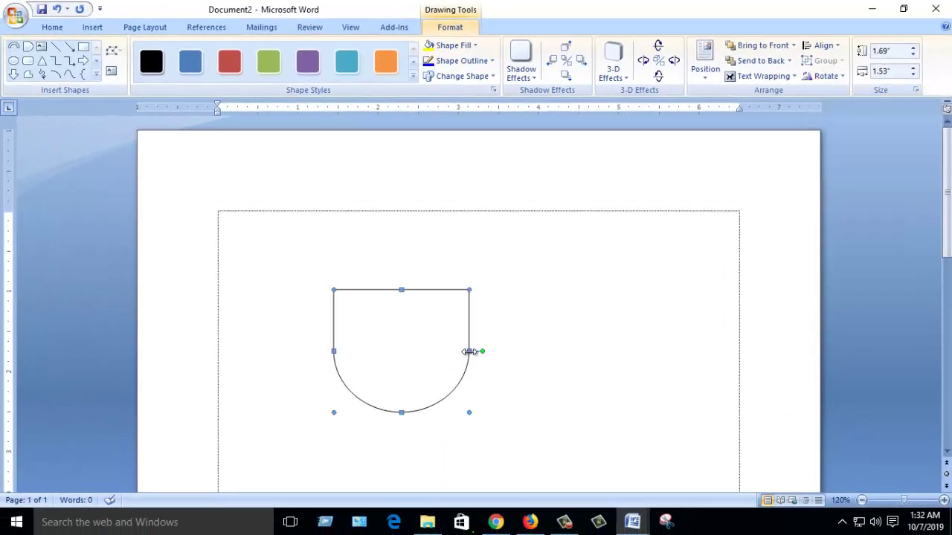
left_click_drag(471, 350, 484, 351)
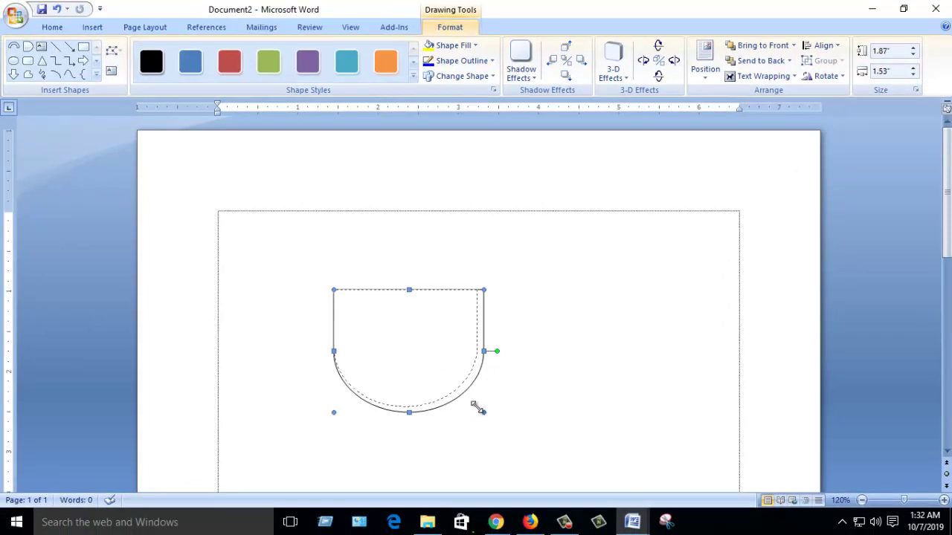
left_click_drag(479, 408, 483, 411)
left_click(537, 387)
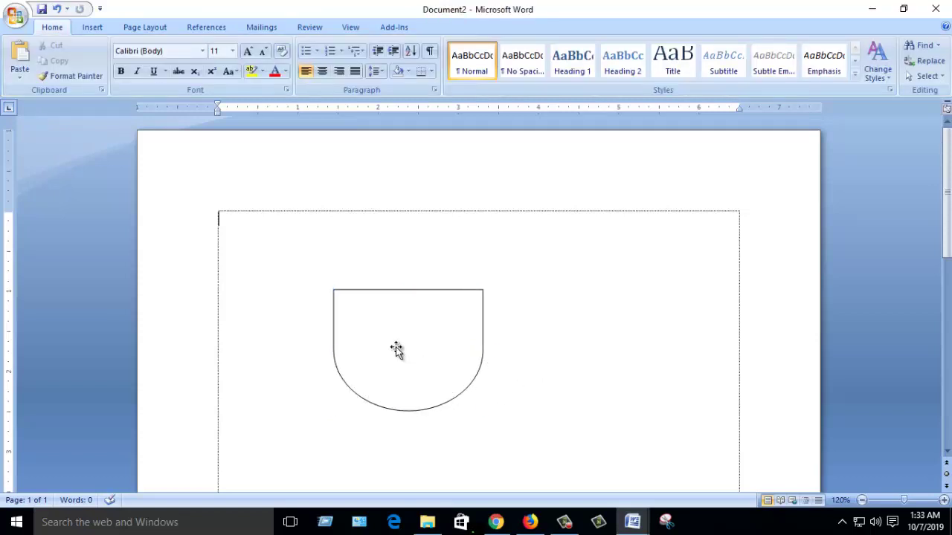
- Move the cup body slightly up and left on the page and apply the orange shape style with a white outline
left_click_drag(392, 335, 448, 323)
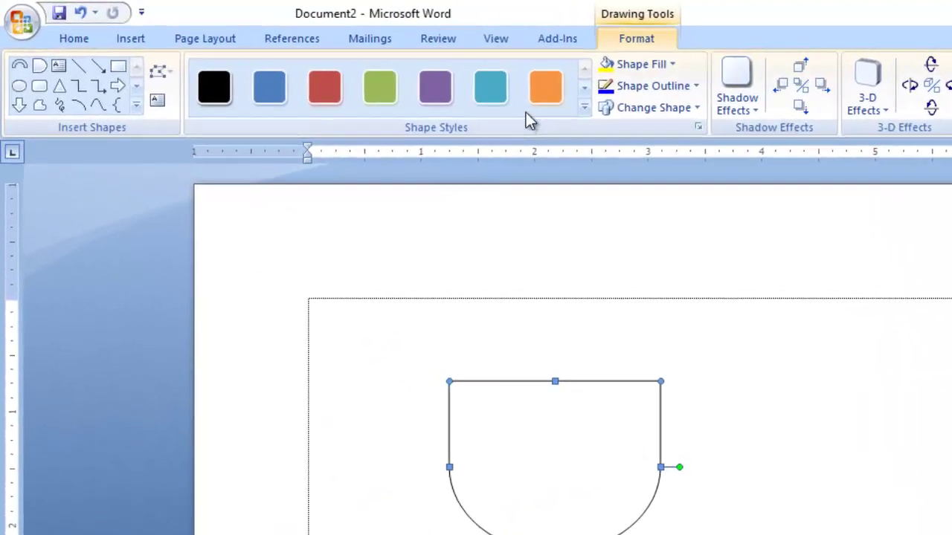
left_click(386, 63)
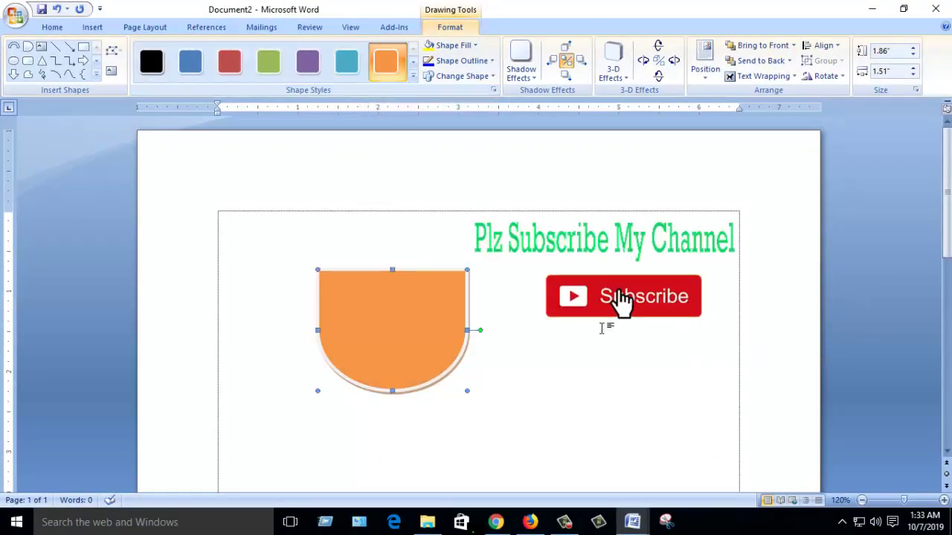
left_click(402, 238)
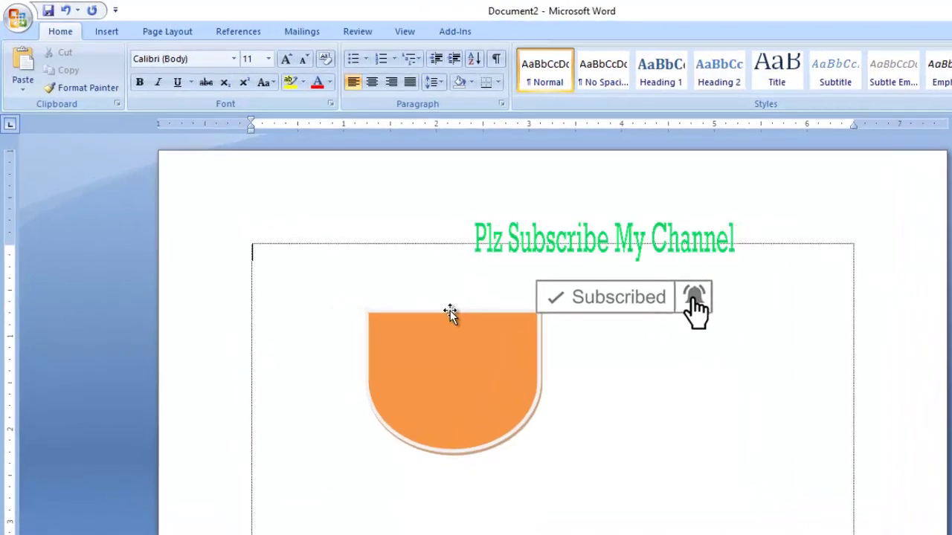
- Change the cup body's outline to the dark red theme color
left_click(450, 312)
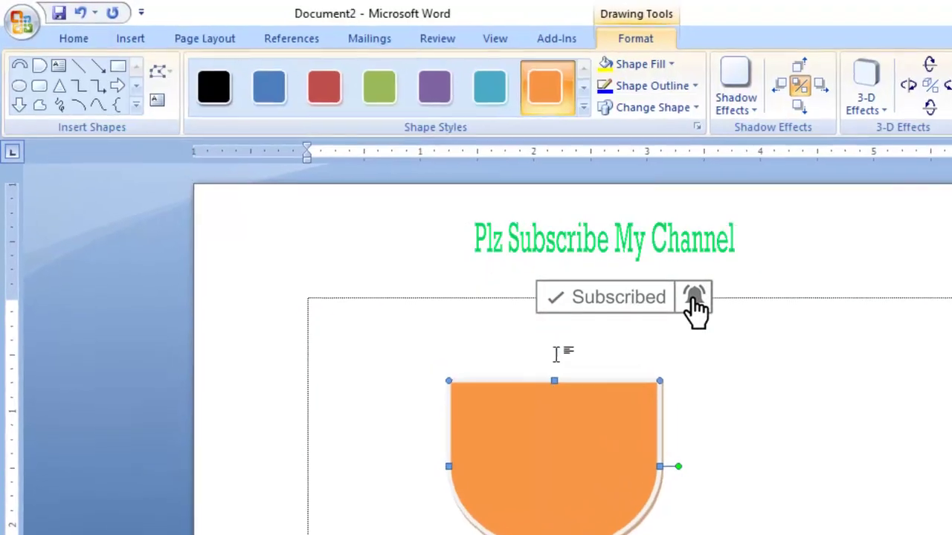
left_click(698, 88)
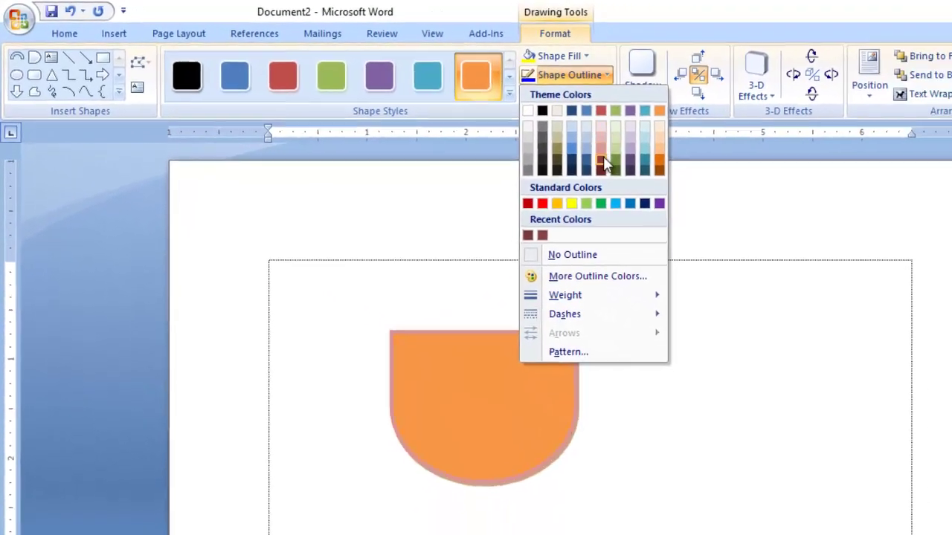
left_click(691, 180)
left_click(695, 340)
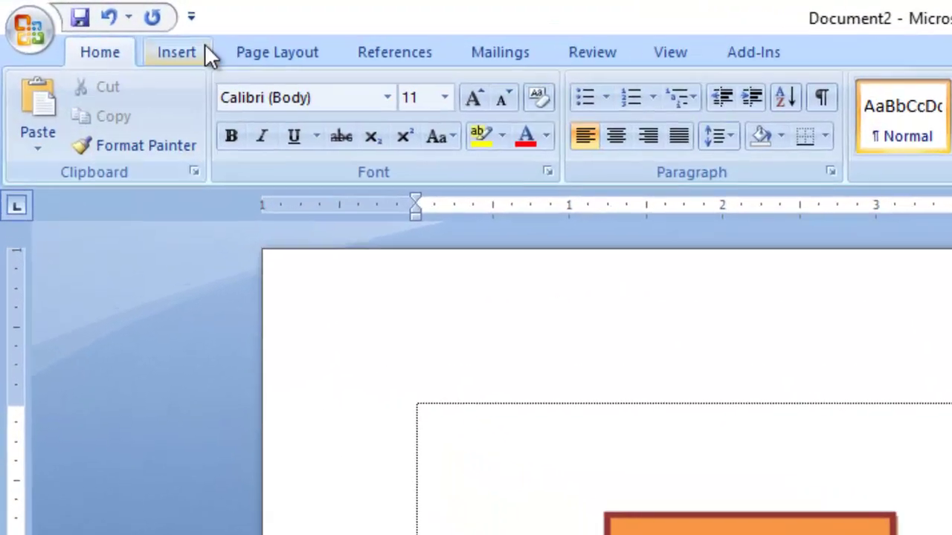
- Draw a flat oval about 0.17" high and 1.86" wide across the upper edge of the cup body
left_click(238, 60)
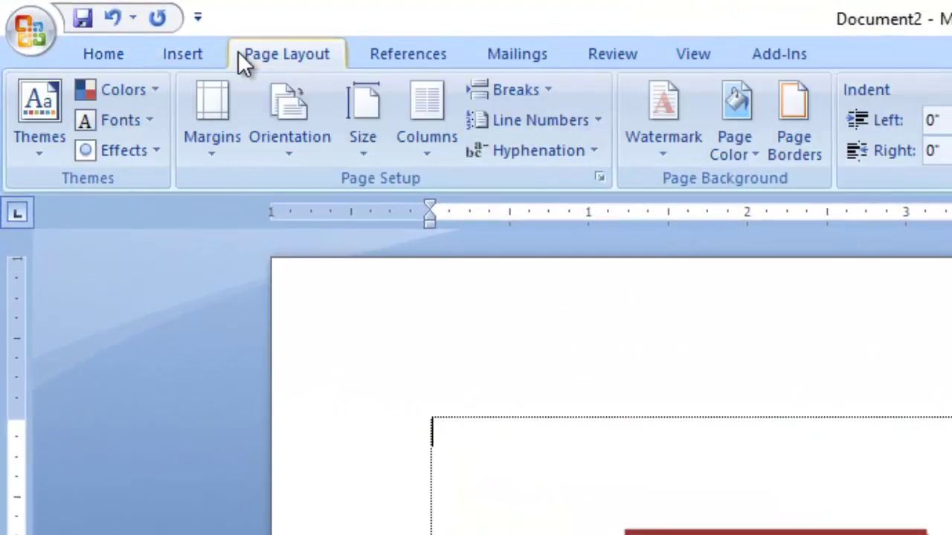
left_click(197, 54)
left_click(334, 123)
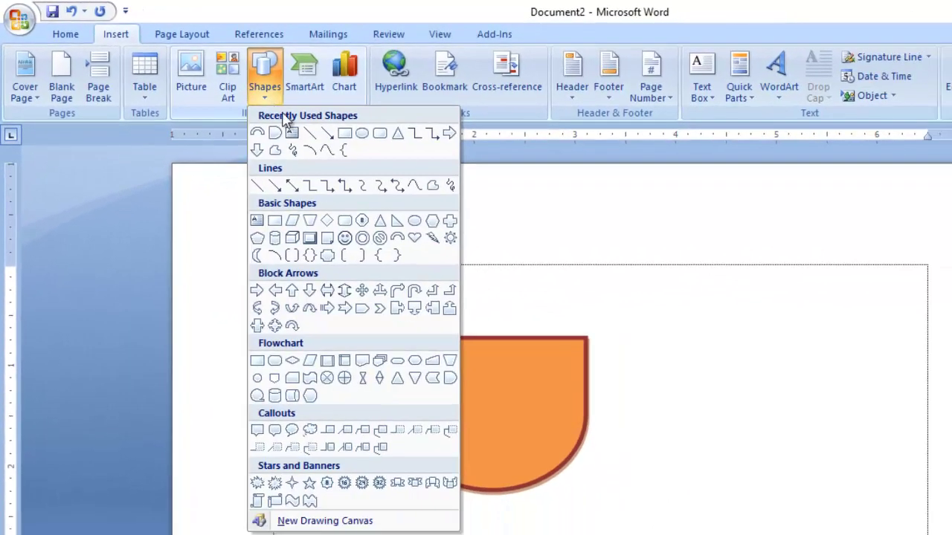
left_click(344, 133)
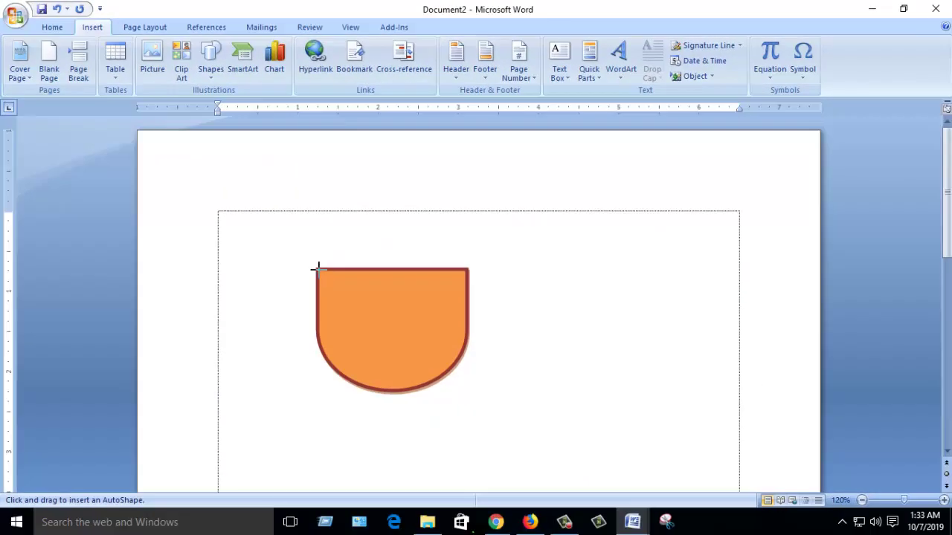
mouse_move(318, 266)
left_mouse_down()
mouse_move(465, 270)
mouse_move(468, 283)
left_mouse_up()
- Nudge the oval upward in small increments and align it with the cup's sides so it forms the rim
key("ctrl+Up")
key("ctrl+Up")
key("ctrl+Up")
key("ctrl+Up")
key("ctrl+Up")
key("ctrl+Up")
key("ctrl+Up")
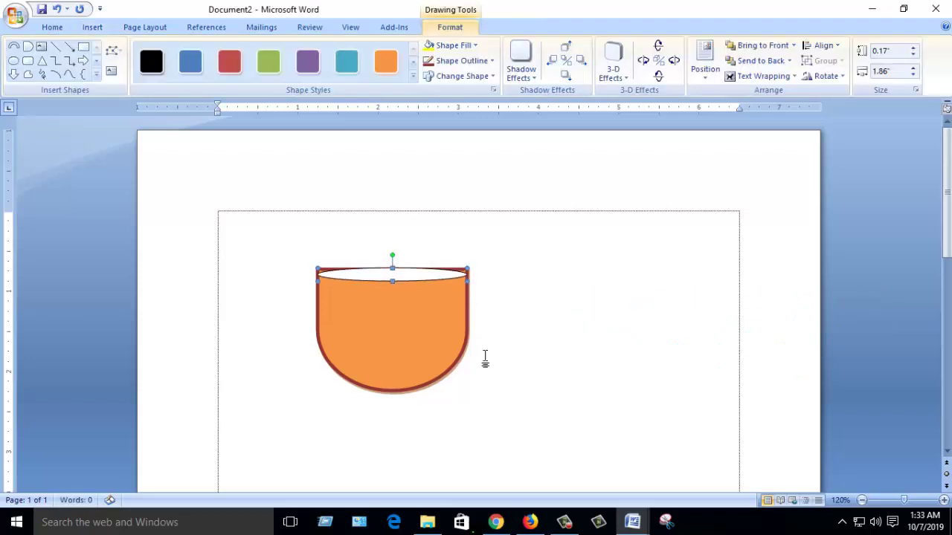
key("ctrl+Up")
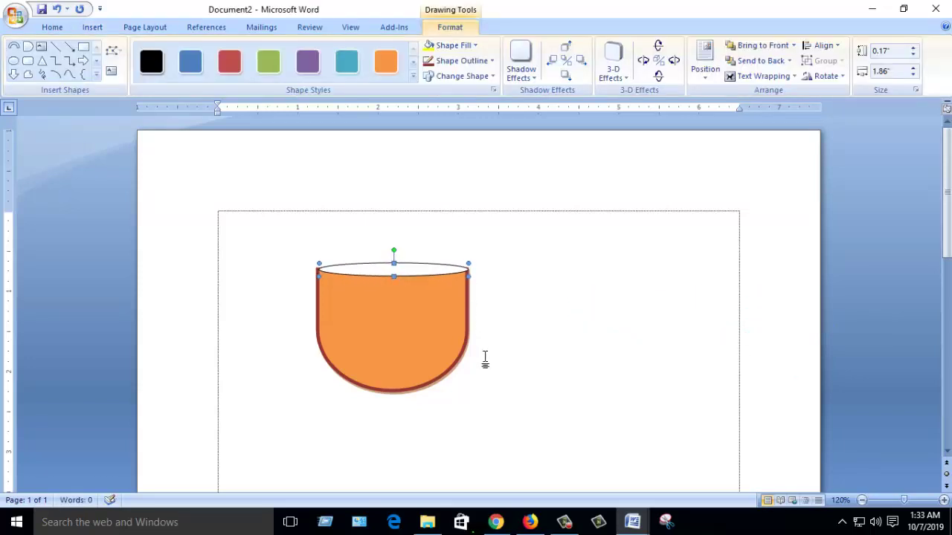
key("ctrl+Left")
key("ctrl+Up")
key("ctrl+Up")
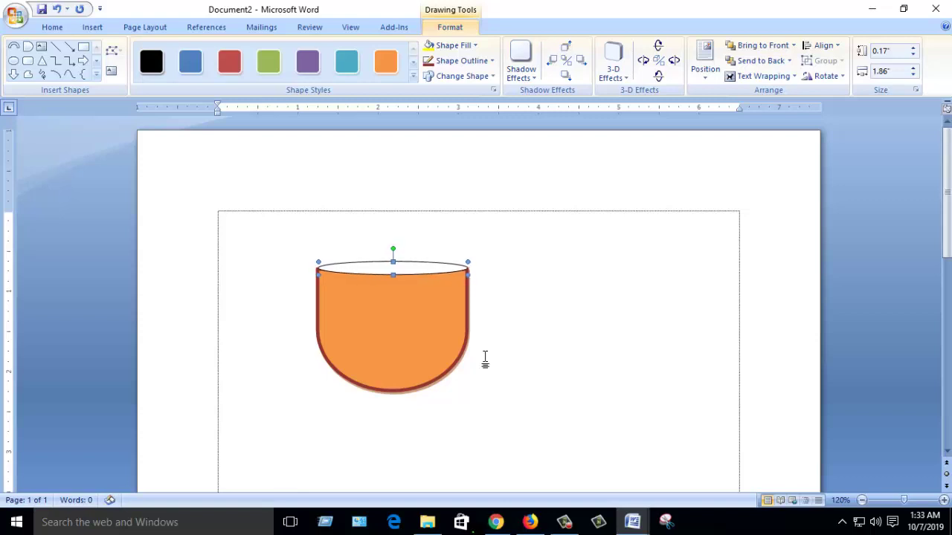
key("ctrl+Down")
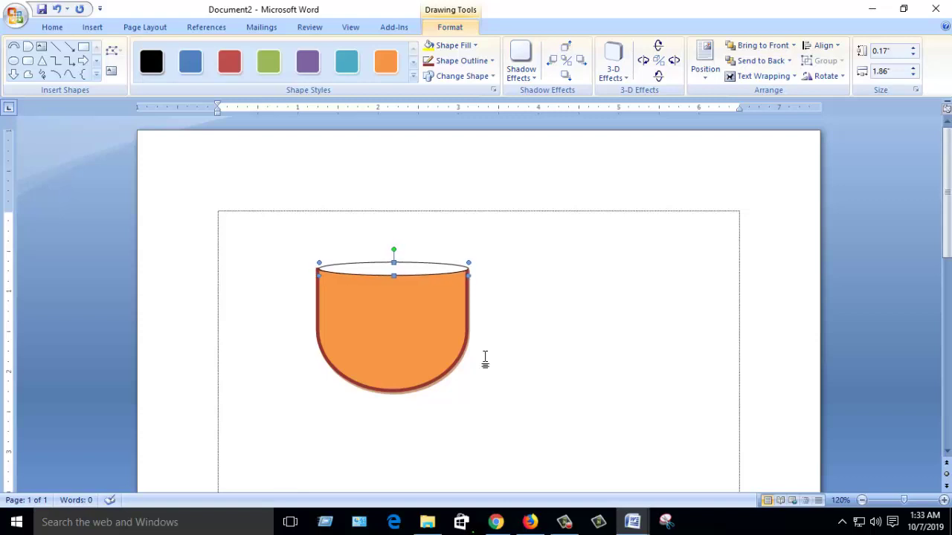
left_click(511, 343)
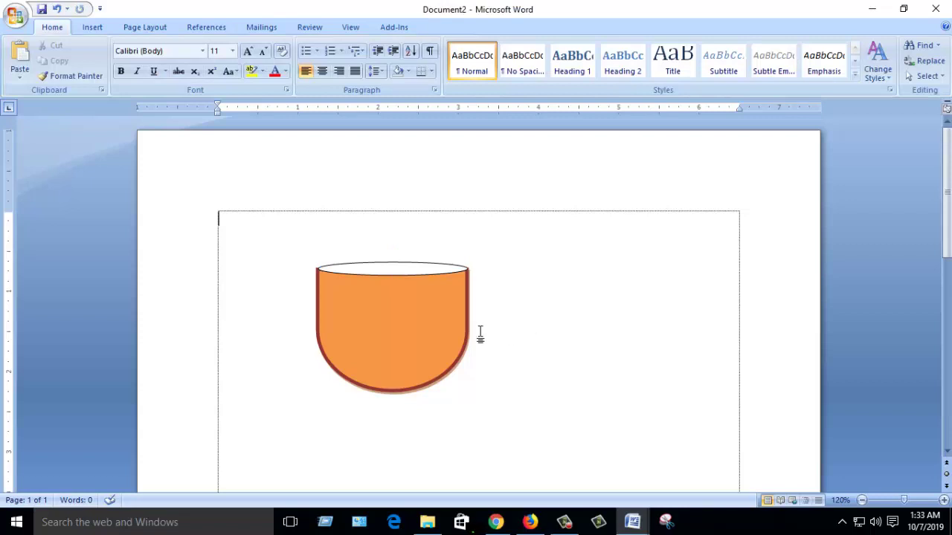
- Apply the dark orange center-gradient shape style to the rim oval
left_click(396, 265)
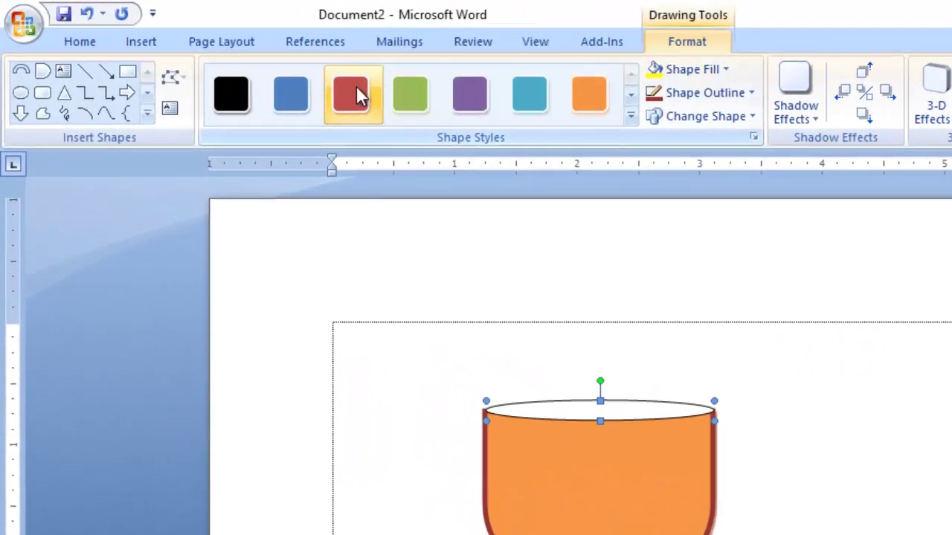
left_click(630, 95)
left_click(631, 96)
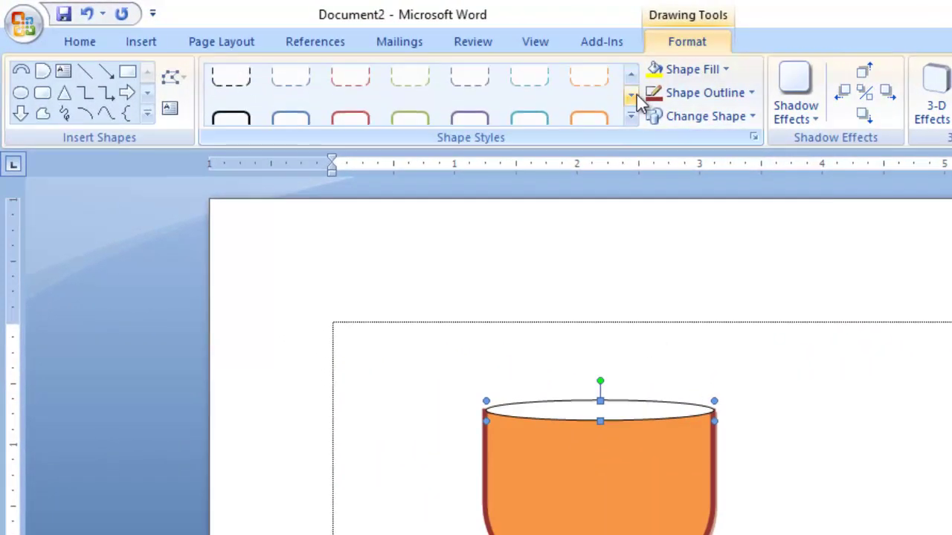
left_click(632, 95)
left_click(632, 96)
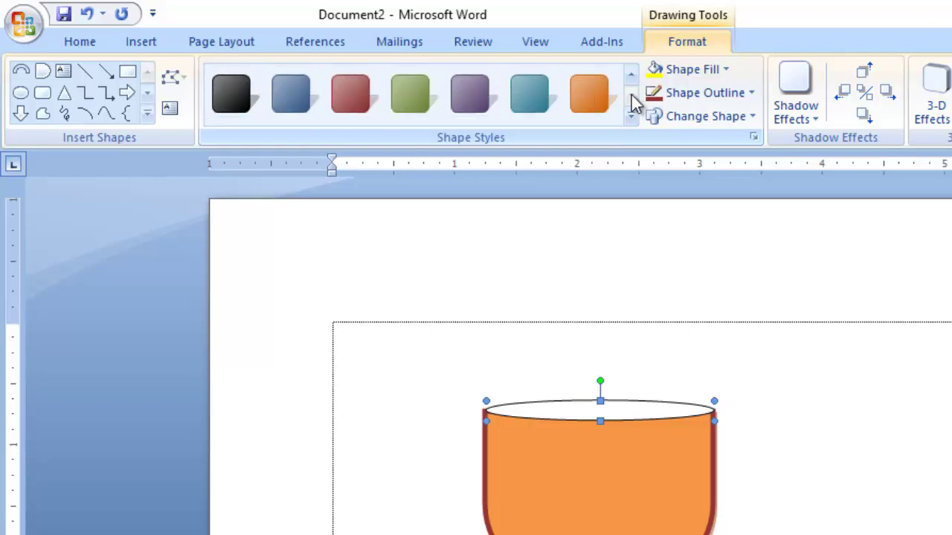
left_click(630, 75)
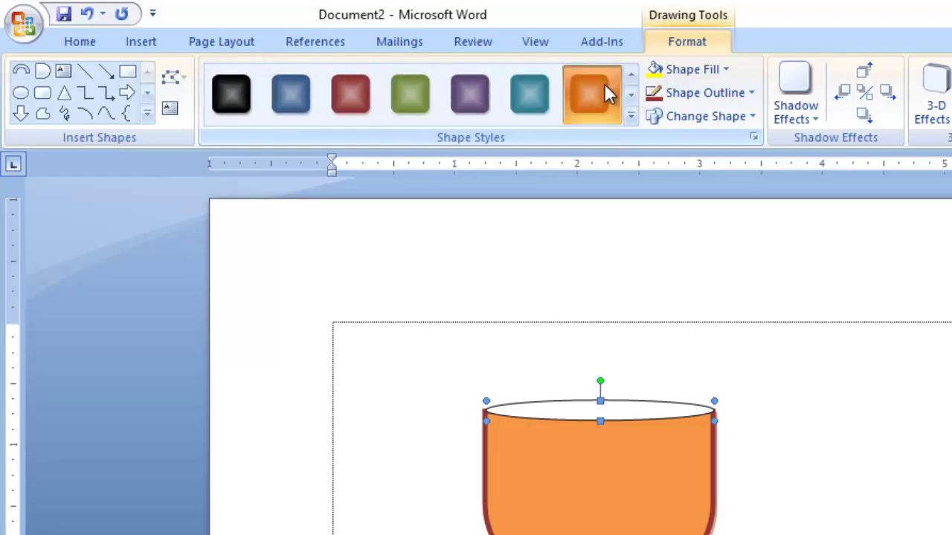
left_click(604, 85)
- Fill the rim oval with the light red theme color
left_click(629, 76)
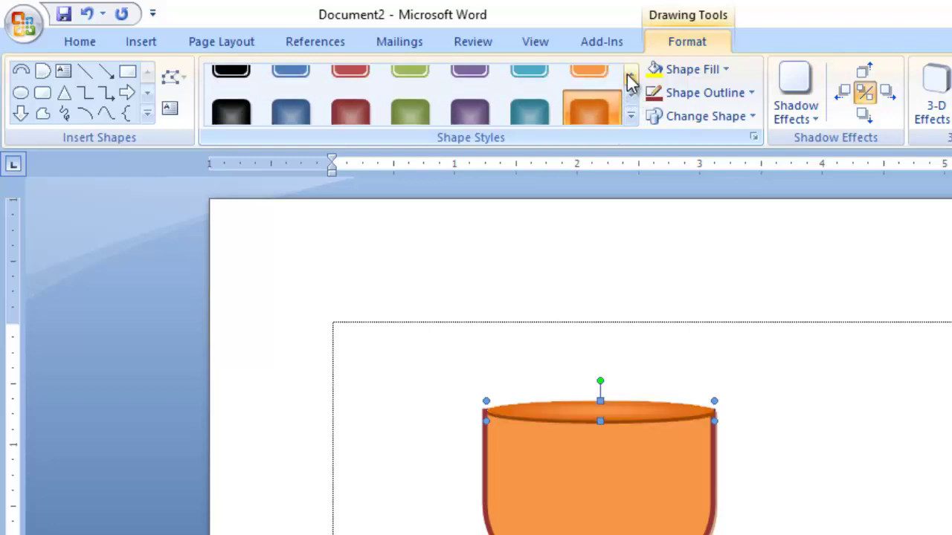
left_click(726, 73)
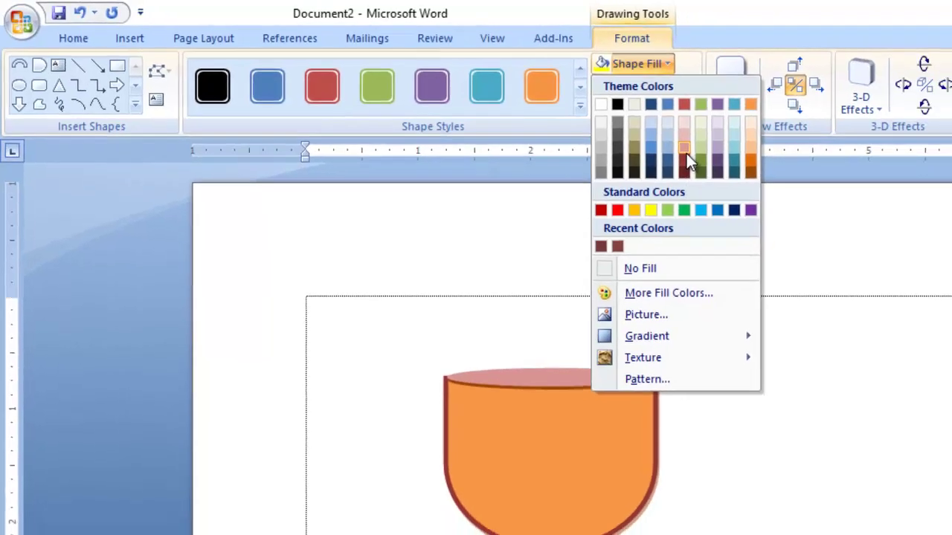
left_click(746, 165)
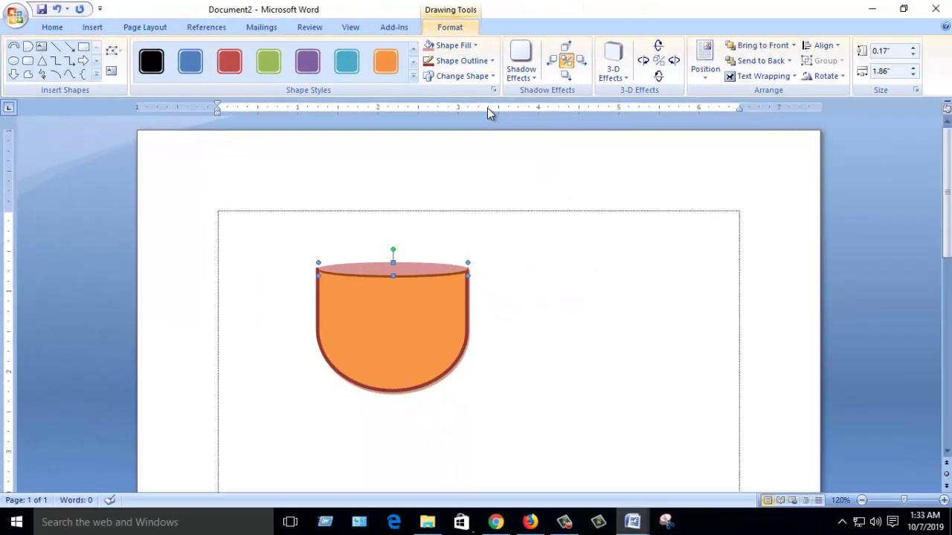
- Set the rim oval's outline to the dark orange theme color and deselect the oval
left_click(491, 63)
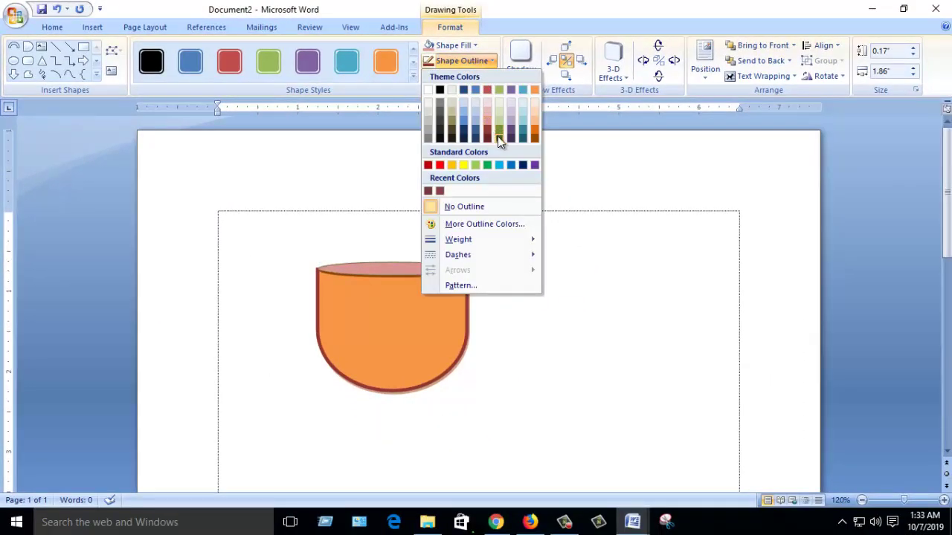
left_click(536, 130)
left_click(627, 262)
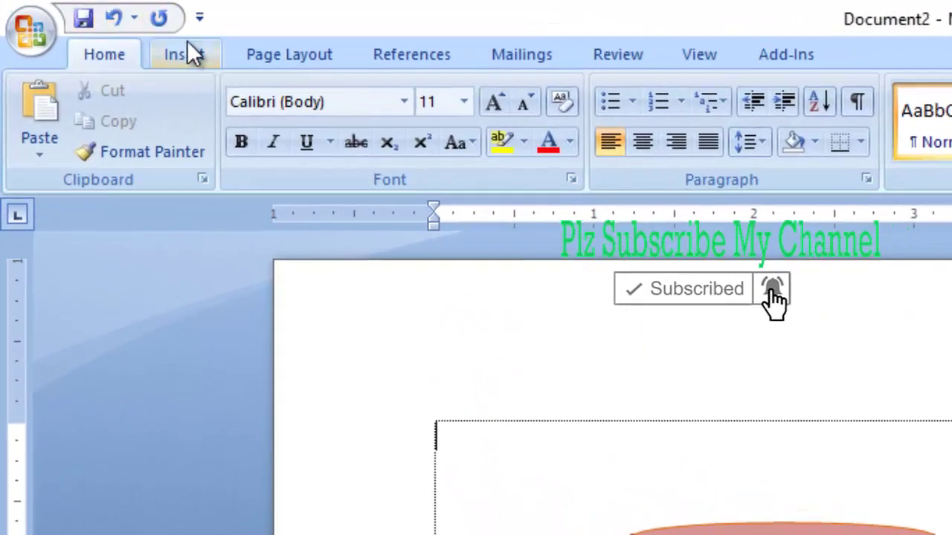
- Draw a block arc about 0.65" high and 0.72" wide beside the cup body
left_click(158, 45)
left_click(357, 119)
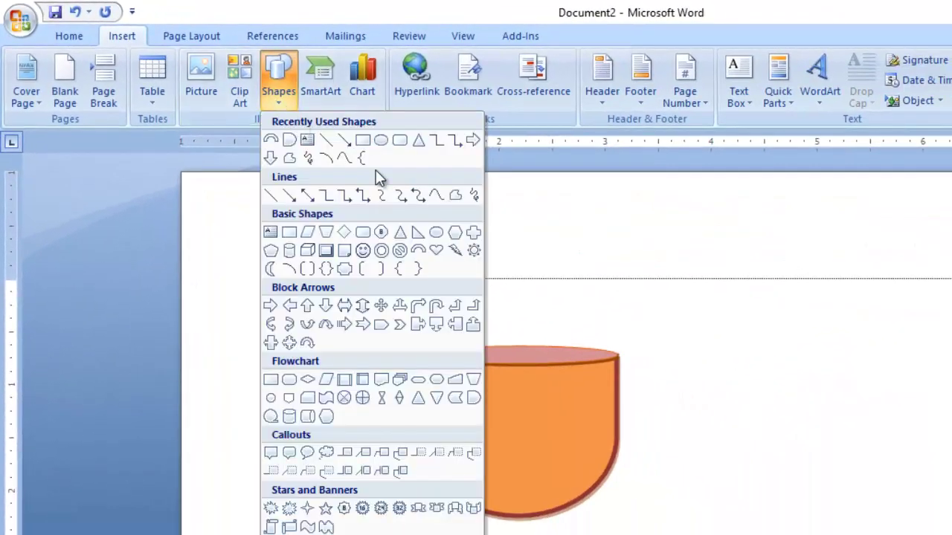
left_click(418, 251)
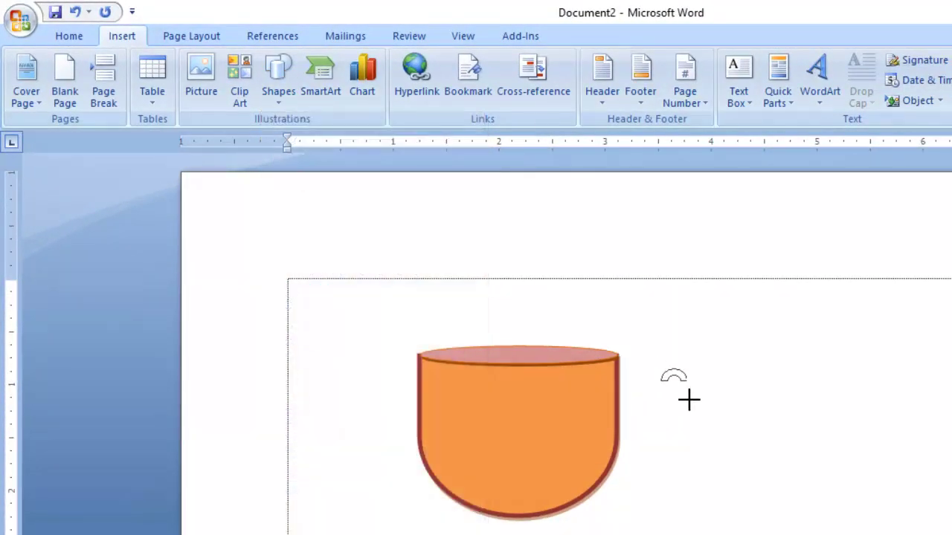
left_click_drag(689, 400, 732, 430)
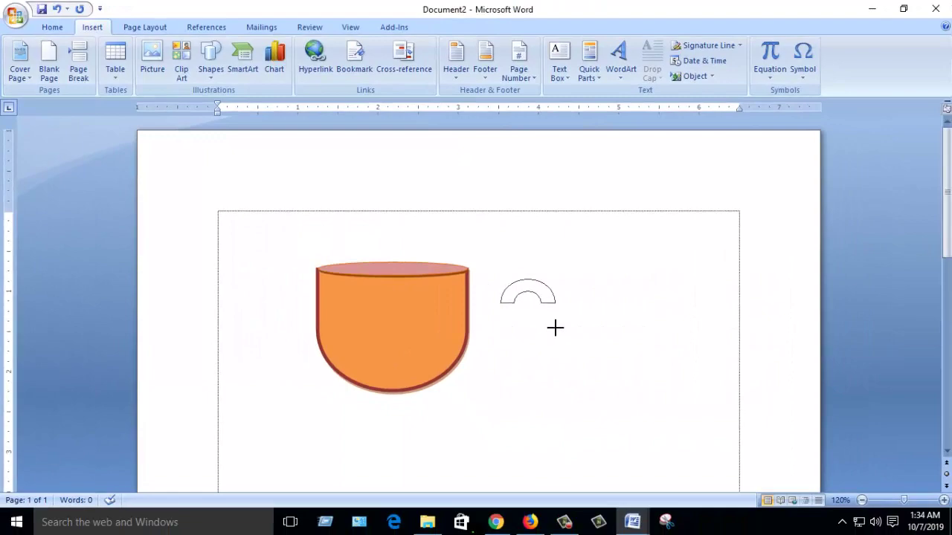
left_click_drag(559, 332, 560, 333)
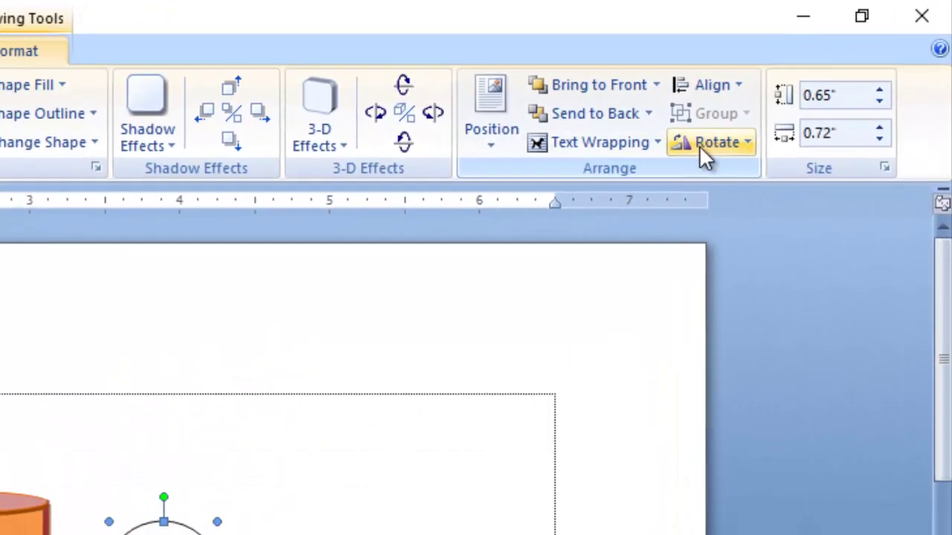
- Rotate the block arc right 90° and move it against the side of the cup as a handle
left_click(699, 145)
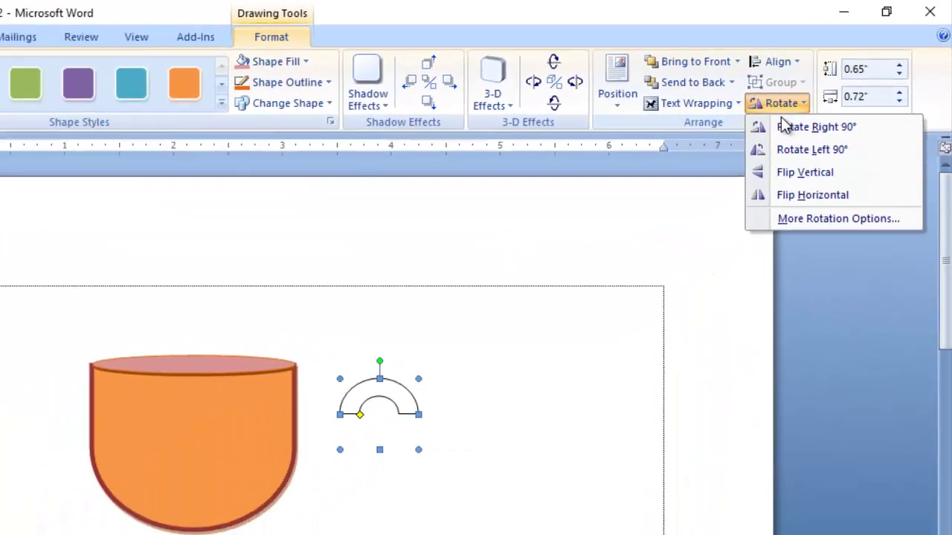
left_click(736, 178)
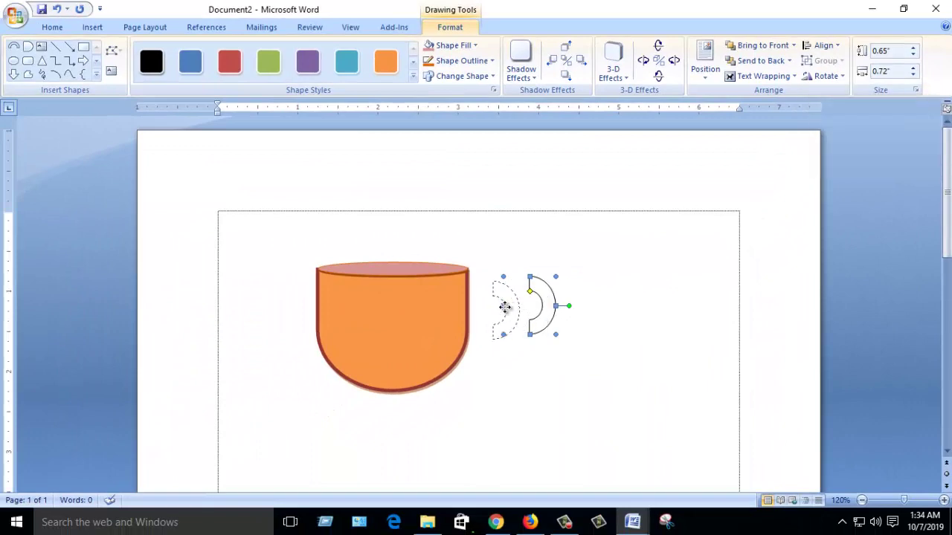
left_click_drag(488, 308, 490, 310)
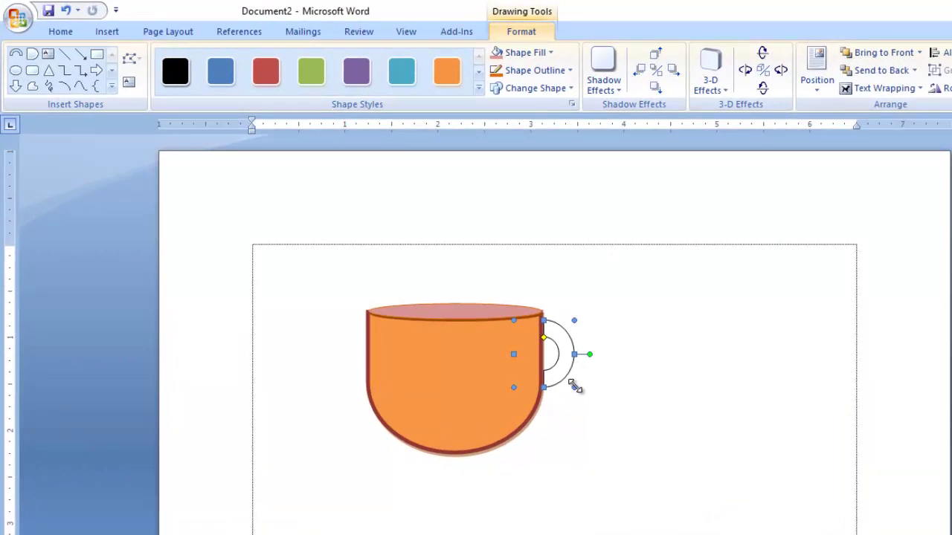
- Enlarge the handle arc to about 0.72" by 0.79" and place its open ends flush with the cup's side
left_click_drag(574, 355, 580, 357)
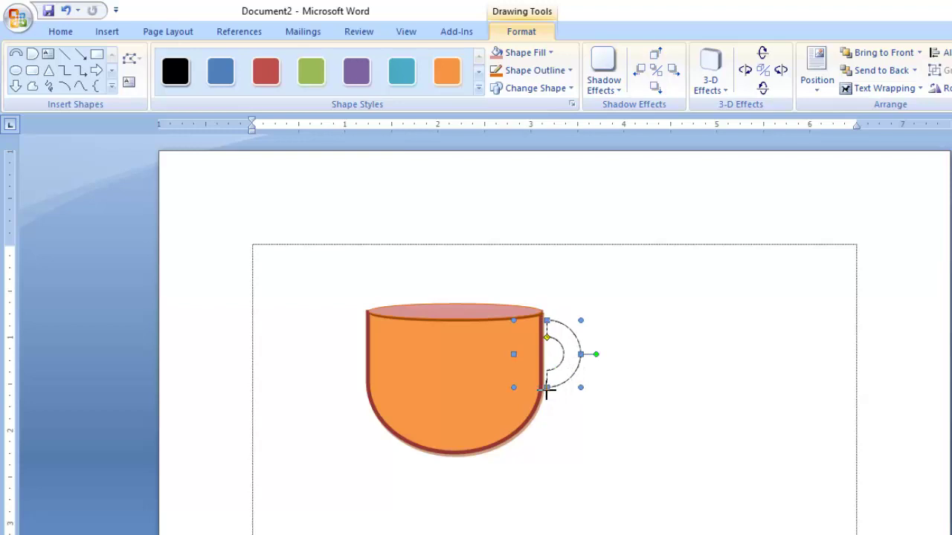
left_click_drag(548, 394, 548, 395)
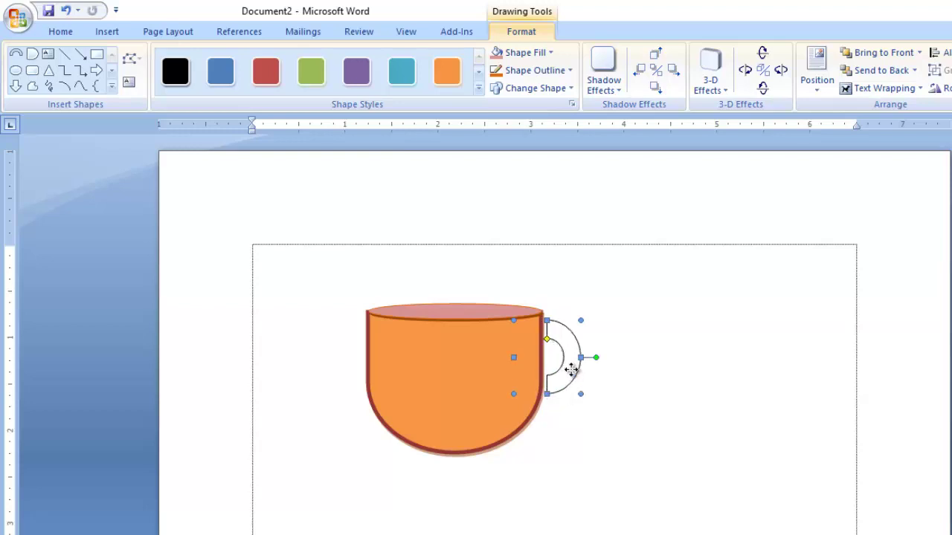
left_click(616, 378)
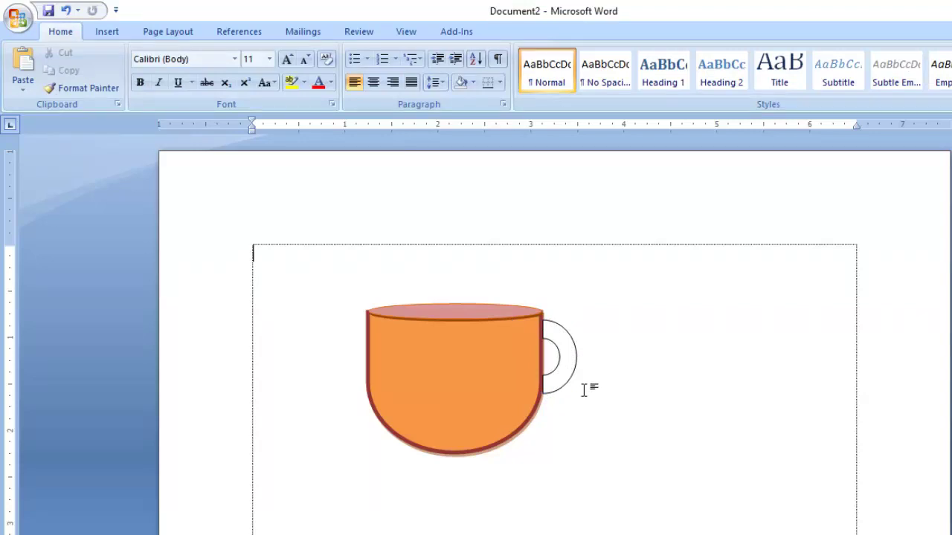
- Apply the solid green shape style to the handle and remove its outline
left_click(565, 365)
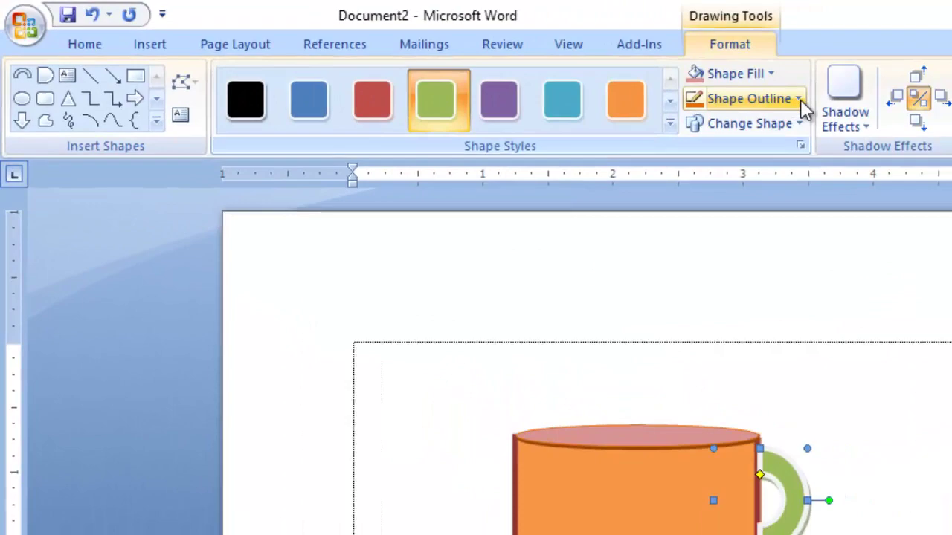
left_click(810, 99)
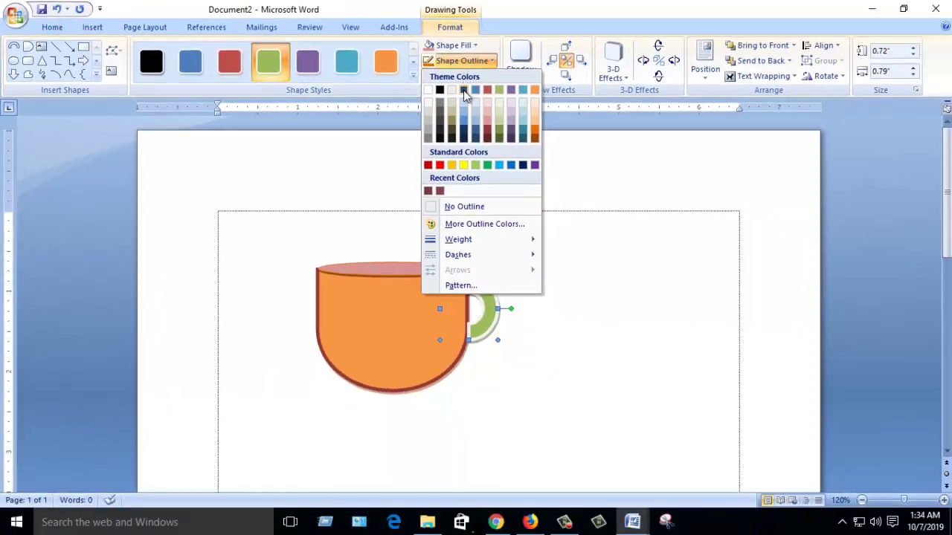
left_click(430, 90)
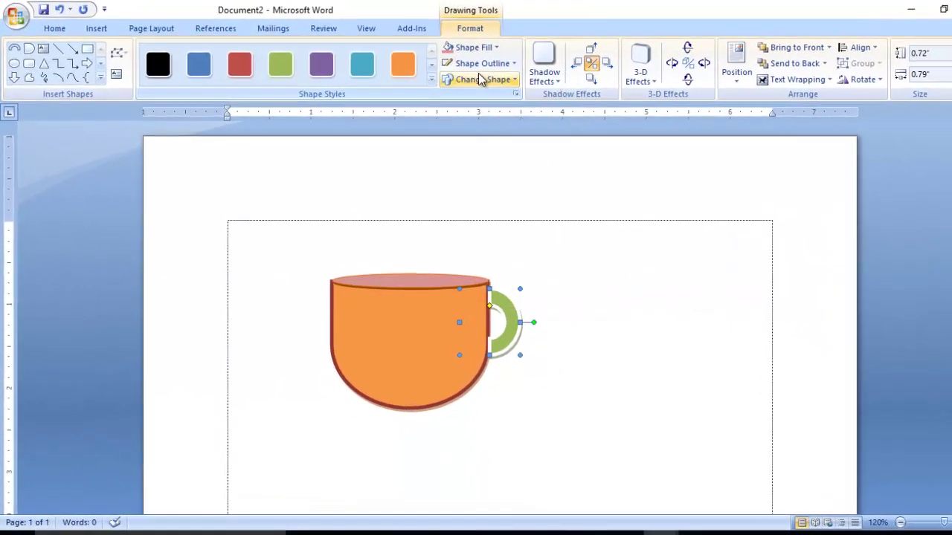
left_click(479, 65)
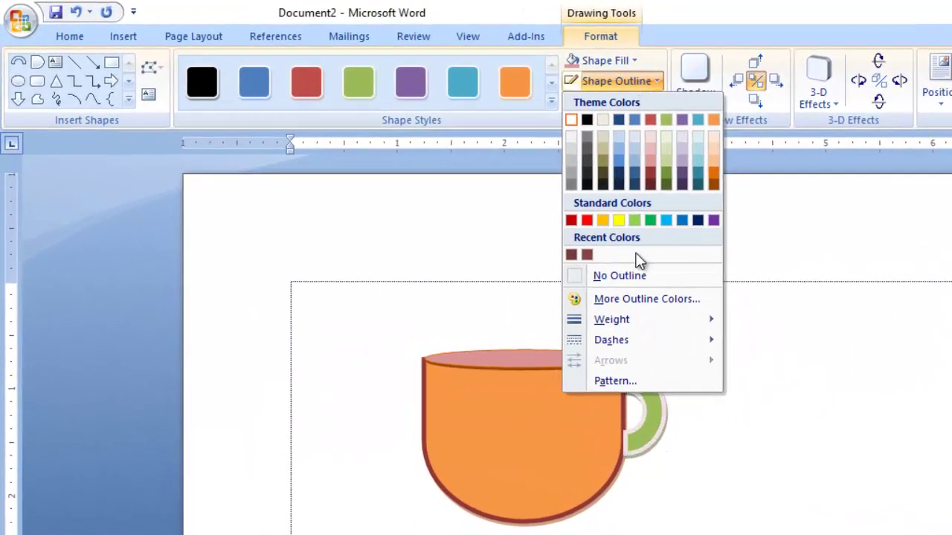
left_click(648, 276)
left_click(776, 344)
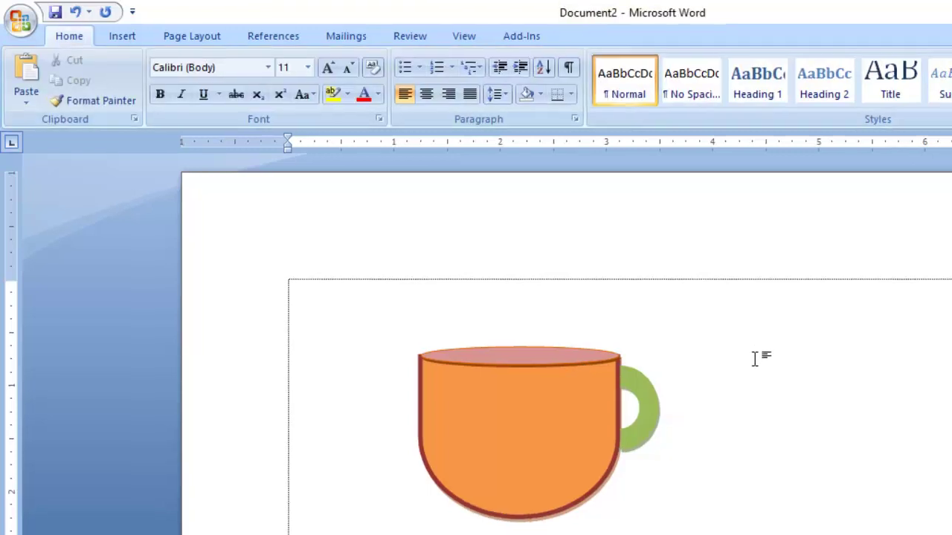
left_click(562, 388)
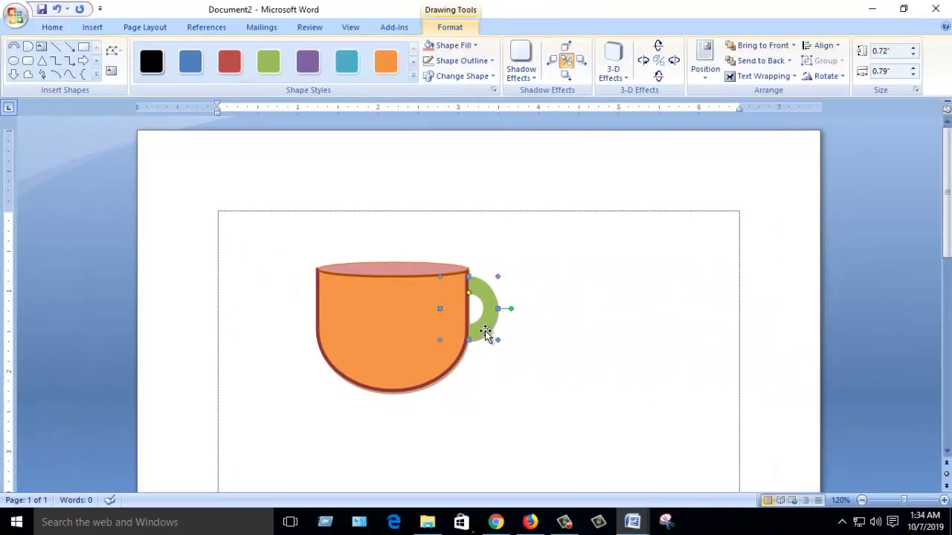
left_click(563, 347)
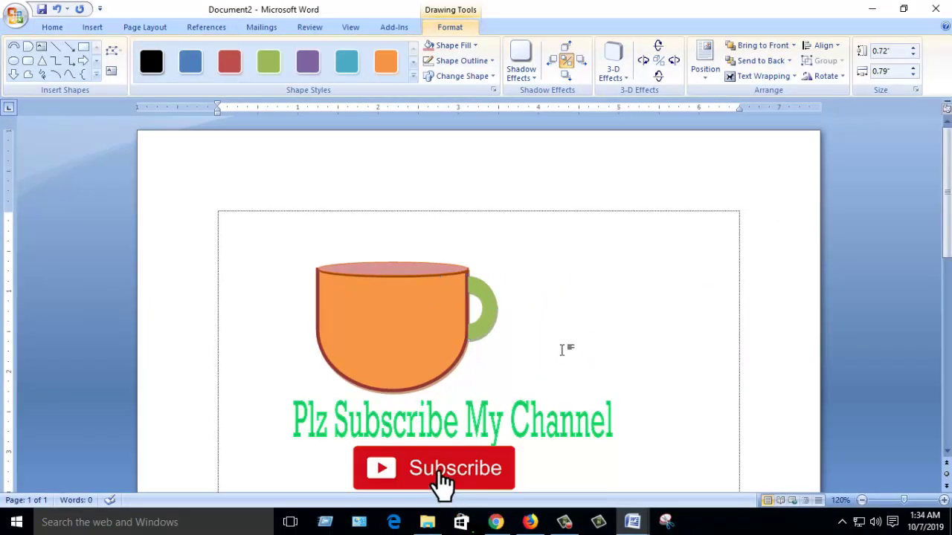
scroll(563, 349, "down", 2)
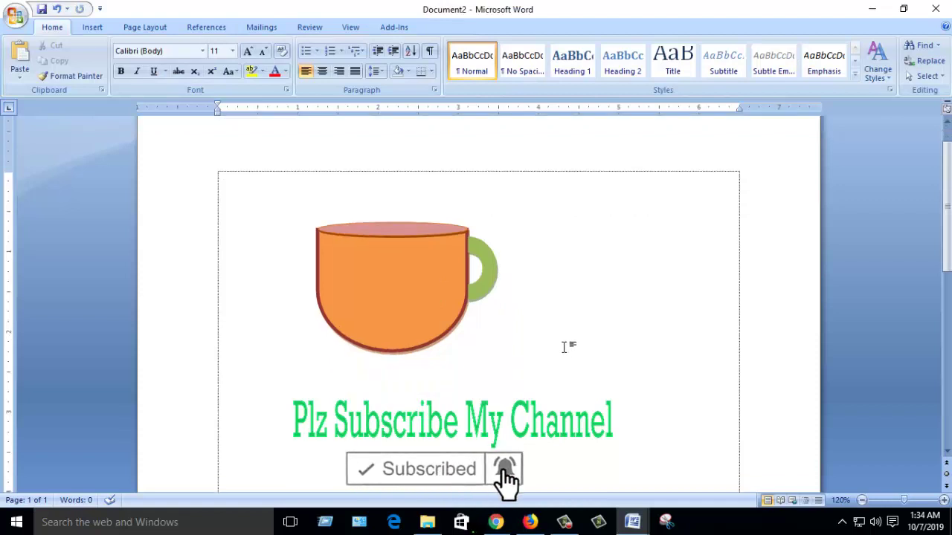
scroll(571, 357, "up", 2)
scroll(572, 359, "down", 3)
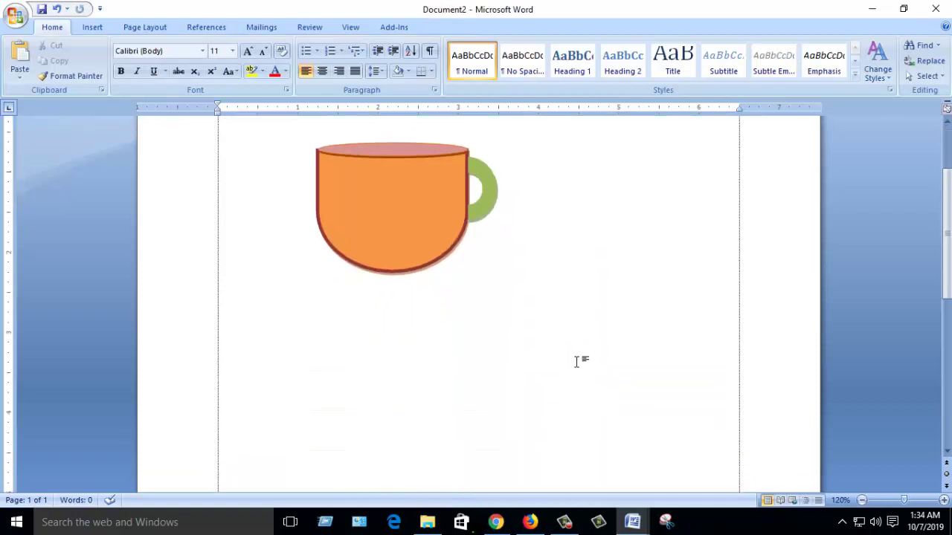
scroll(578, 361, "up", 2)
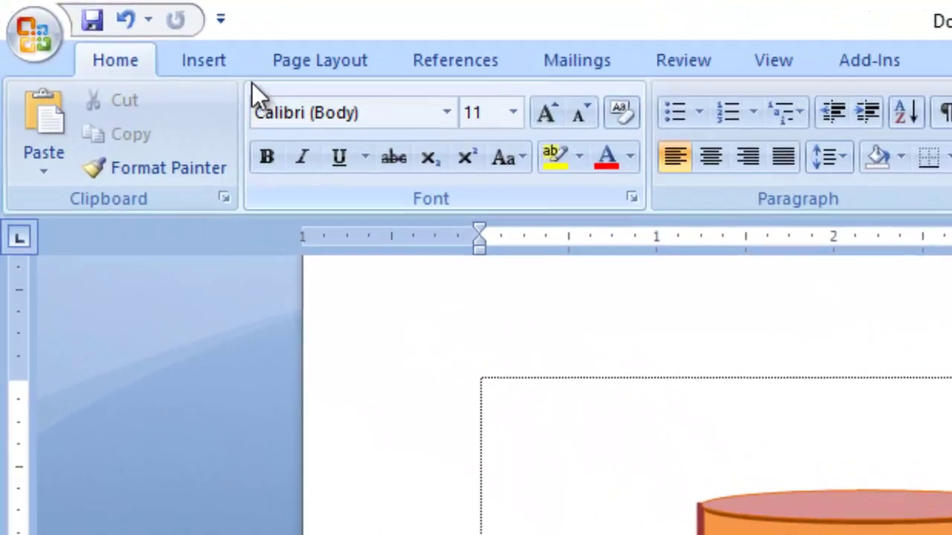
- Draw a wide oval about 1.01" high and 2.99" wide below the cup as a saucer
left_click(93, 27)
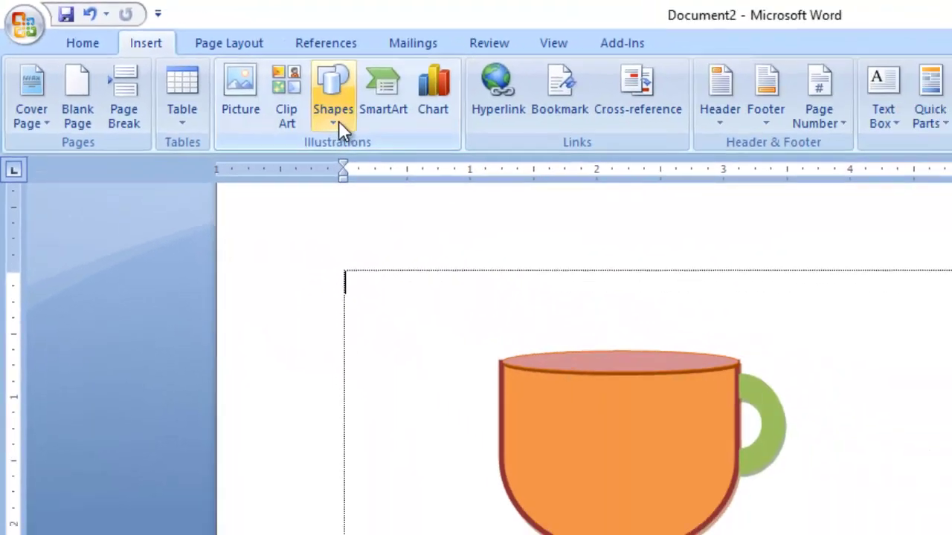
left_click(485, 130)
left_click(288, 108)
scroll(363, 298, "down", 3)
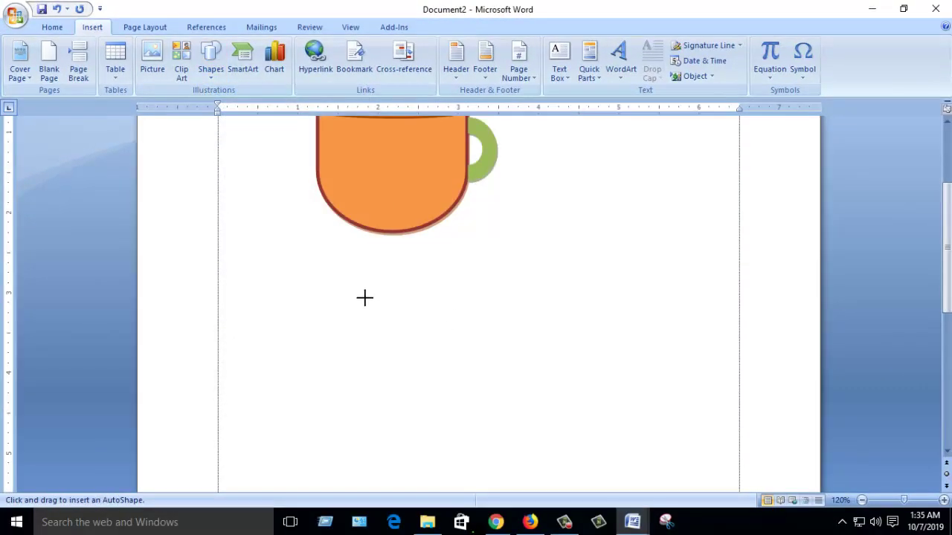
left_click_drag(339, 272, 580, 353)
- Apply the solid red shape style to the saucer oval and give it a light purple outline
scroll(511, 317, "up", 3)
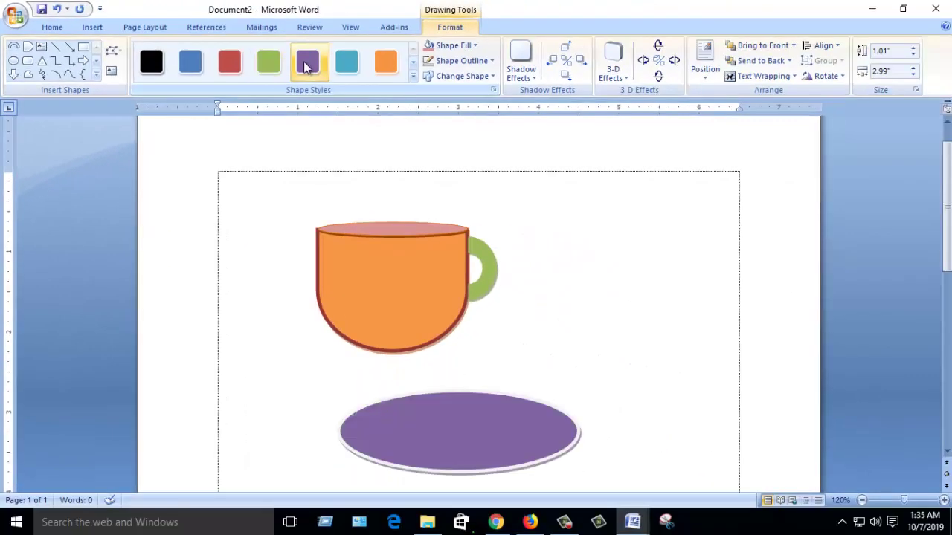
left_click(230, 66)
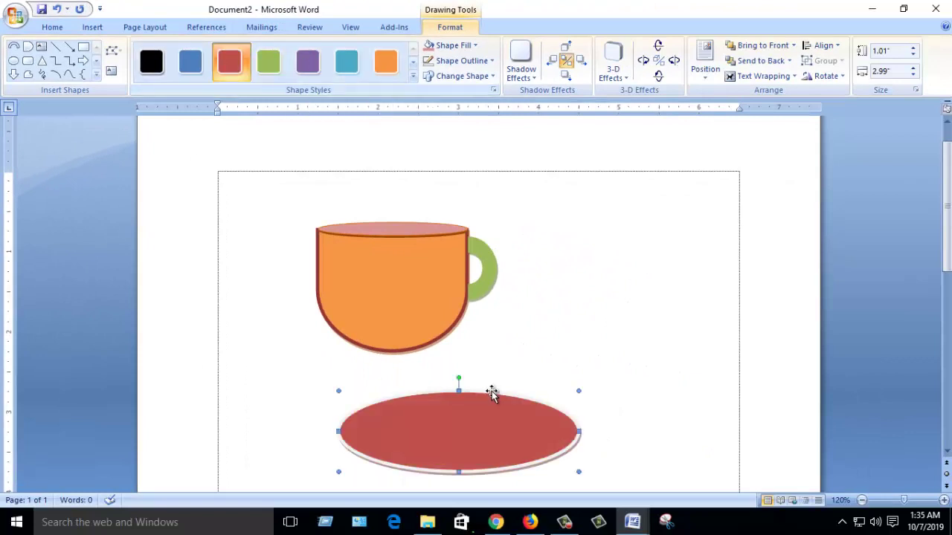
left_click(492, 62)
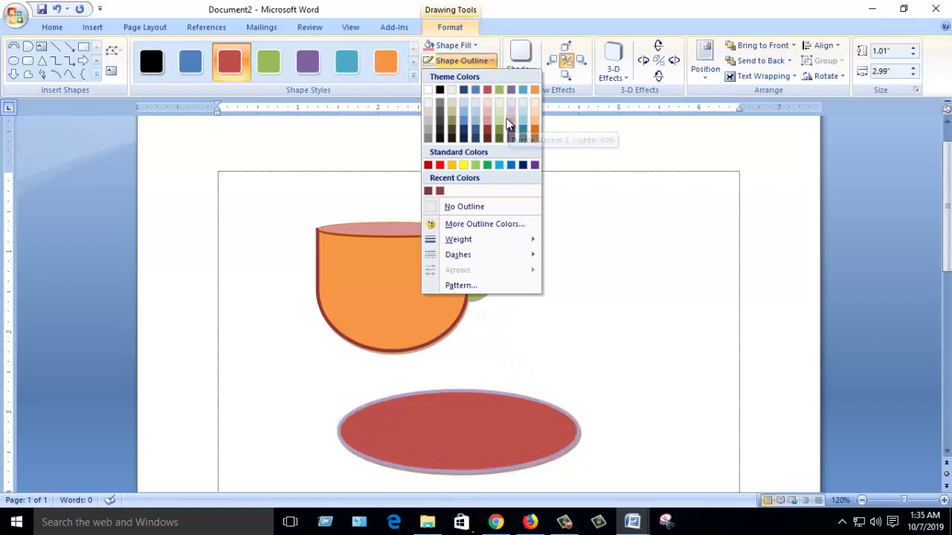
left_click(511, 116)
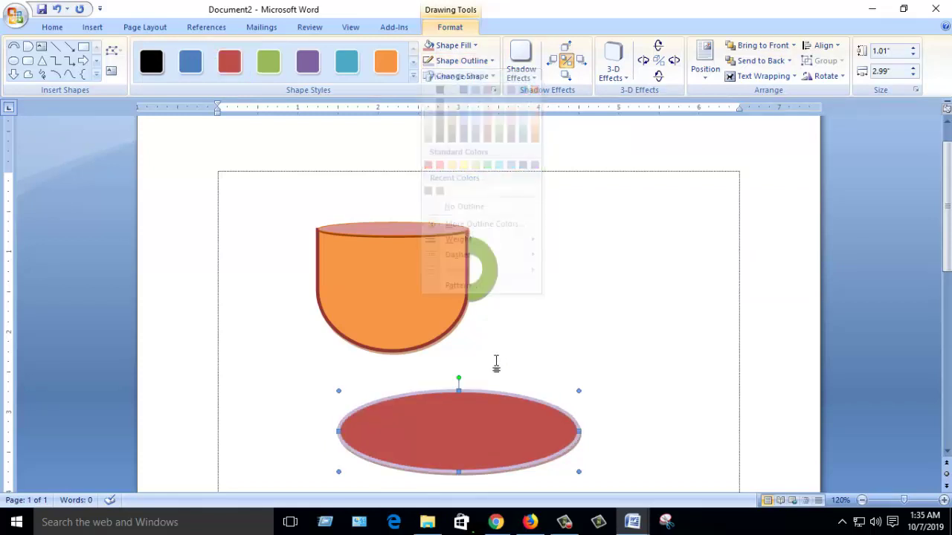
- Move the saucer to the cup's base, set its text wrapping to Behind Text and center it beneath the cup
left_click_drag(465, 400, 455, 374)
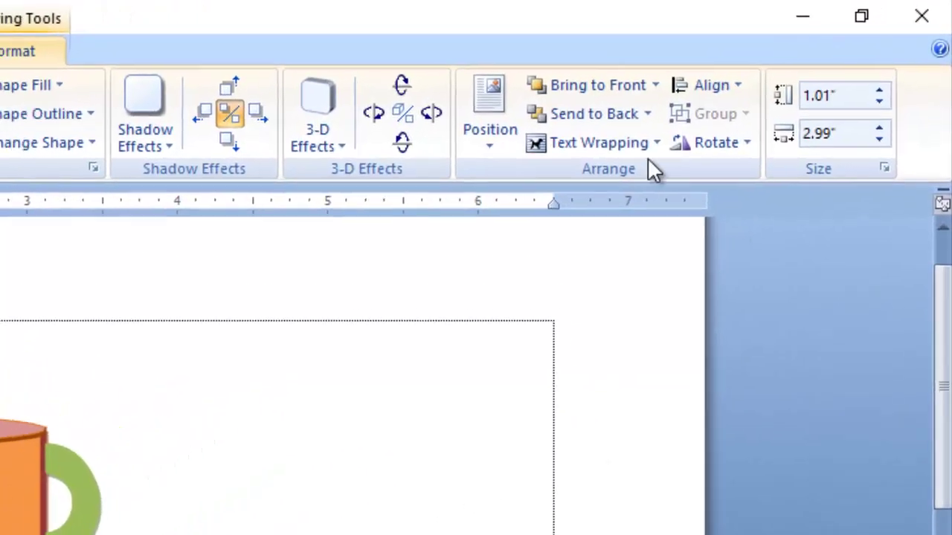
left_click(641, 142)
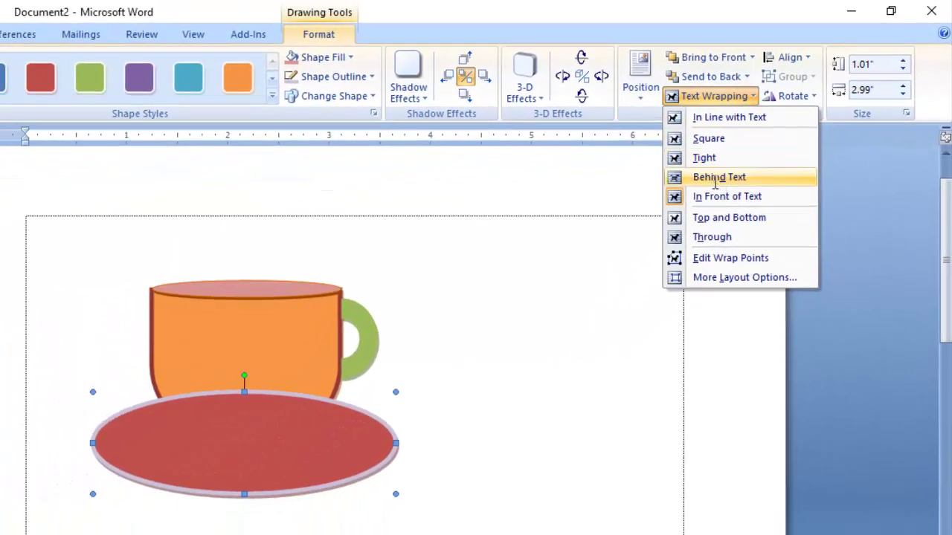
left_click(715, 180)
left_click_drag(364, 453, 349, 439)
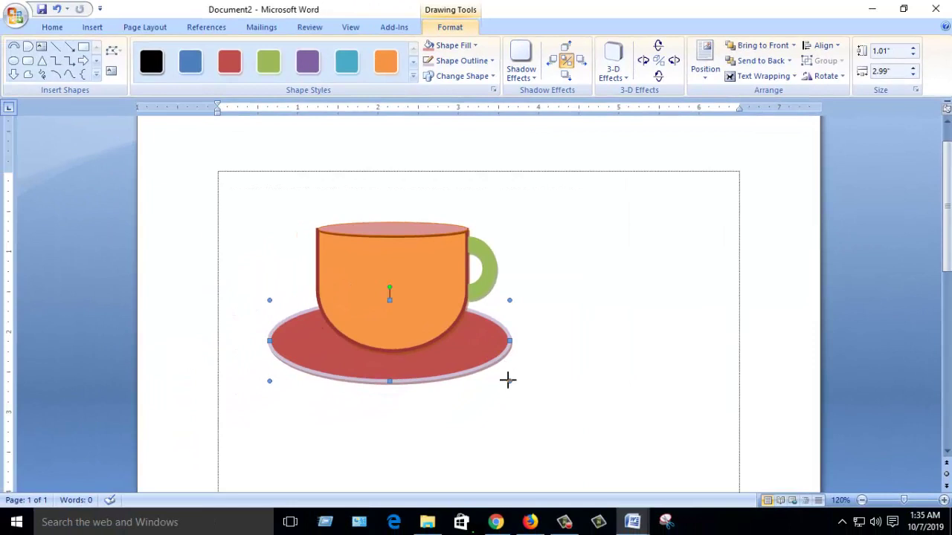
- Shrink the saucer to about 0.84" high and 2.83" wide and nudge it into alignment under the cup
left_click_drag(498, 367, 471, 351)
key("ctrl+Right")
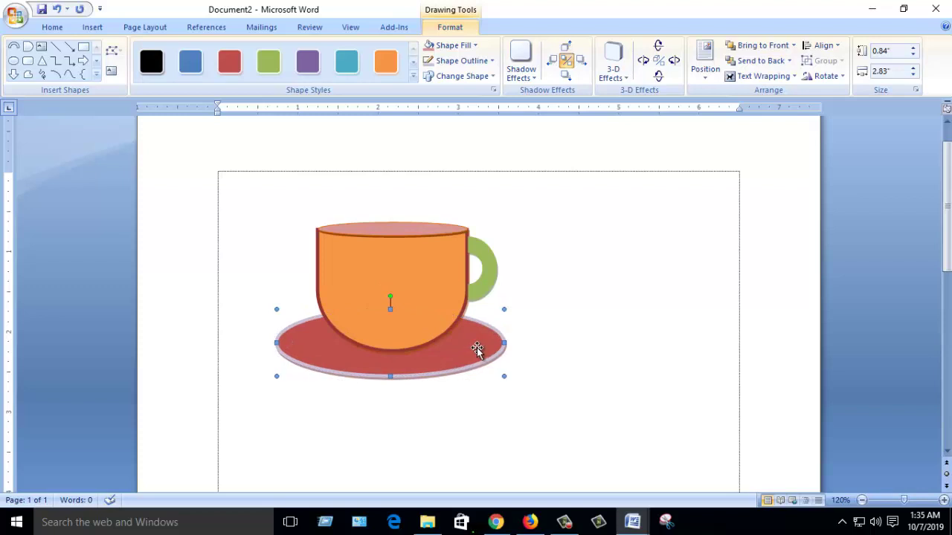
key("ctrl+Left")
key("ctrl+Left")
key("ctrl+Up")
key("ctrl+Right")
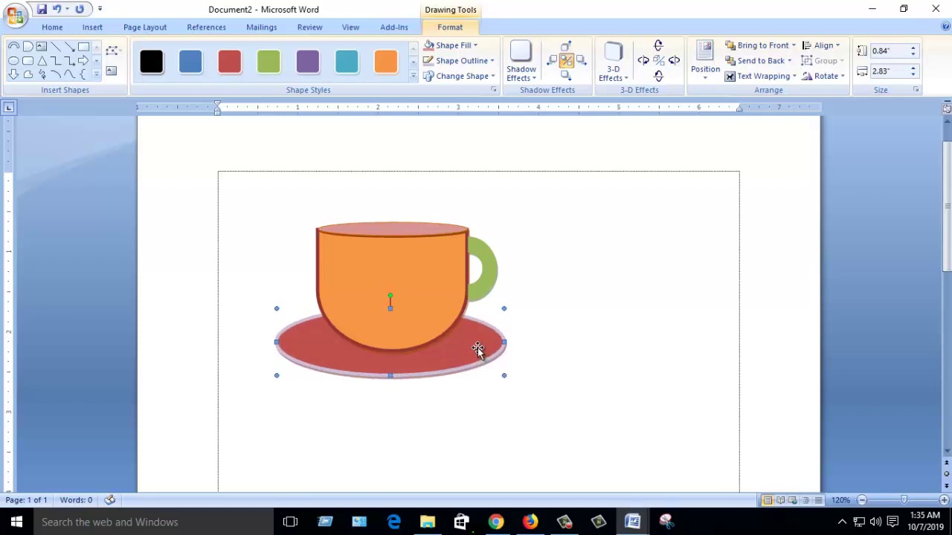
key("ctrl+Down")
key("Escape")
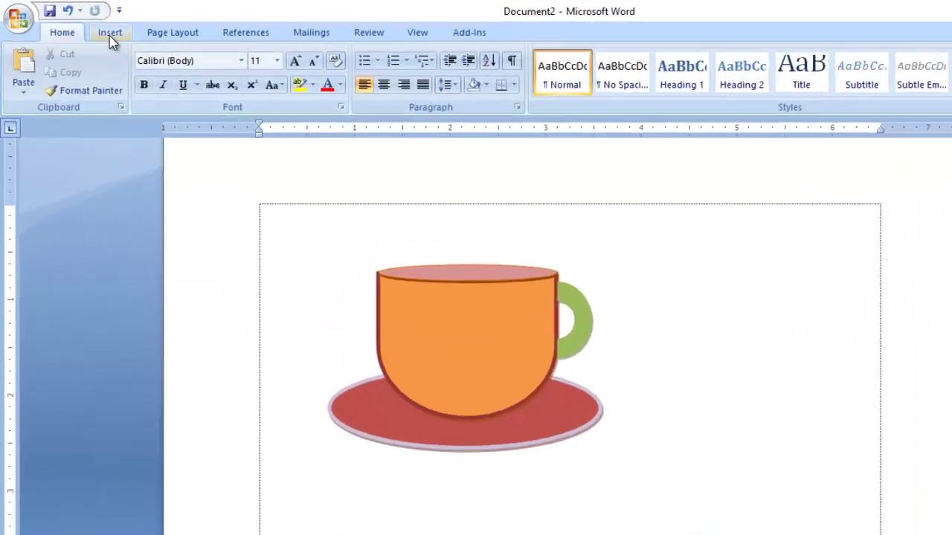
- Draw a small flat oval about 0.11" high and 0.64" wide below the saucer as the cup's foot
left_click(93, 27)
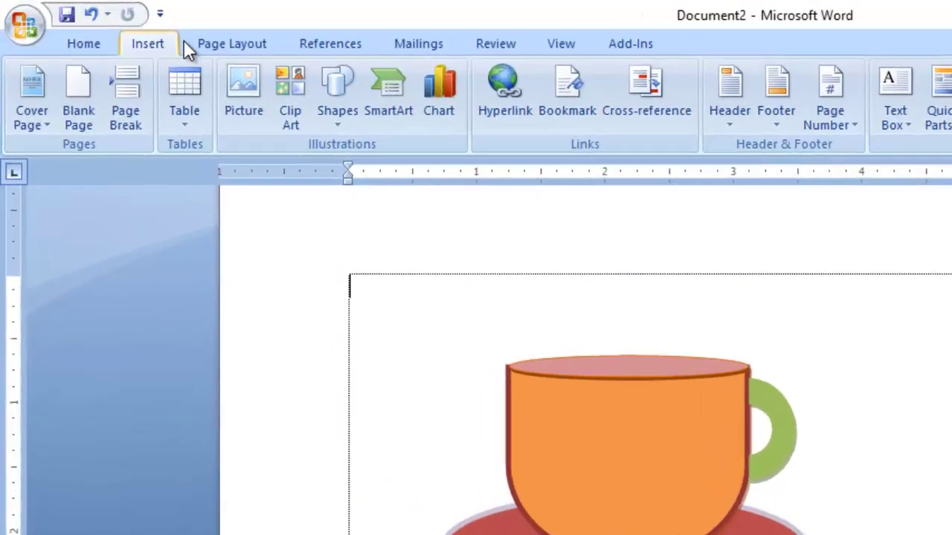
left_click(379, 139)
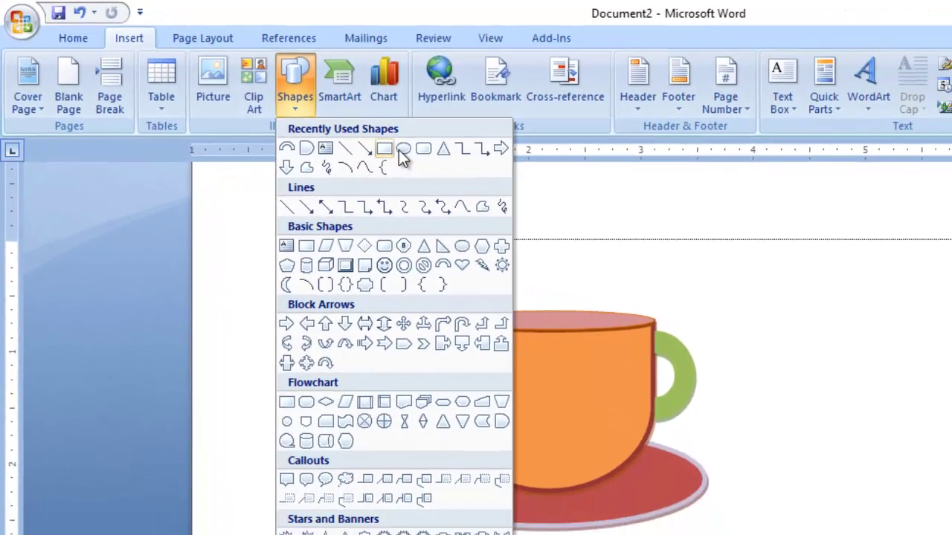
left_click(518, 197)
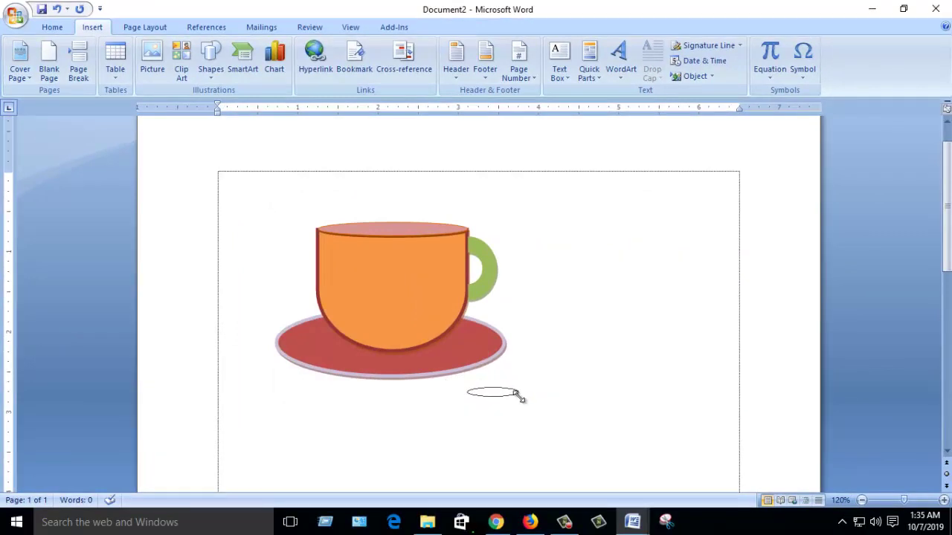
left_click_drag(520, 397, 520, 398)
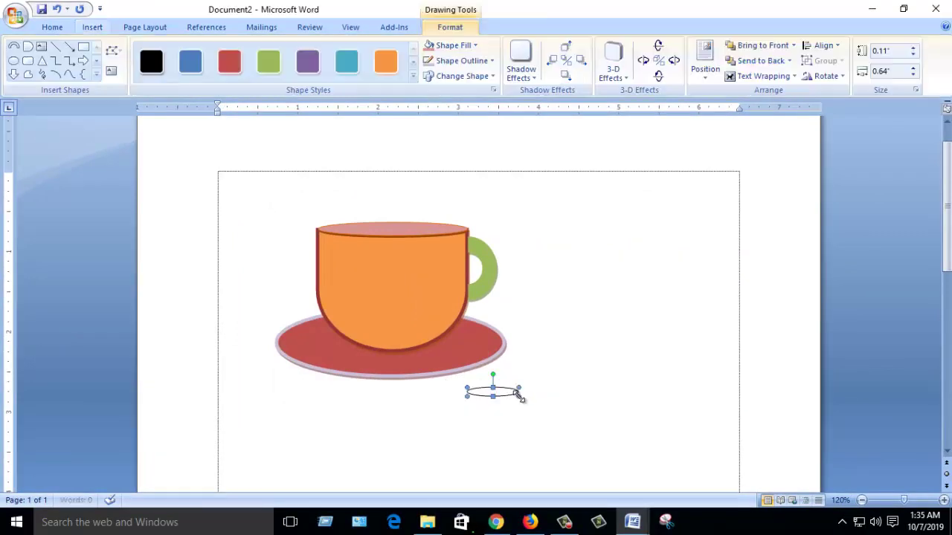
- Apply the solid aqua shape style to the small foot oval and give it a dark purple outline
left_click(362, 67)
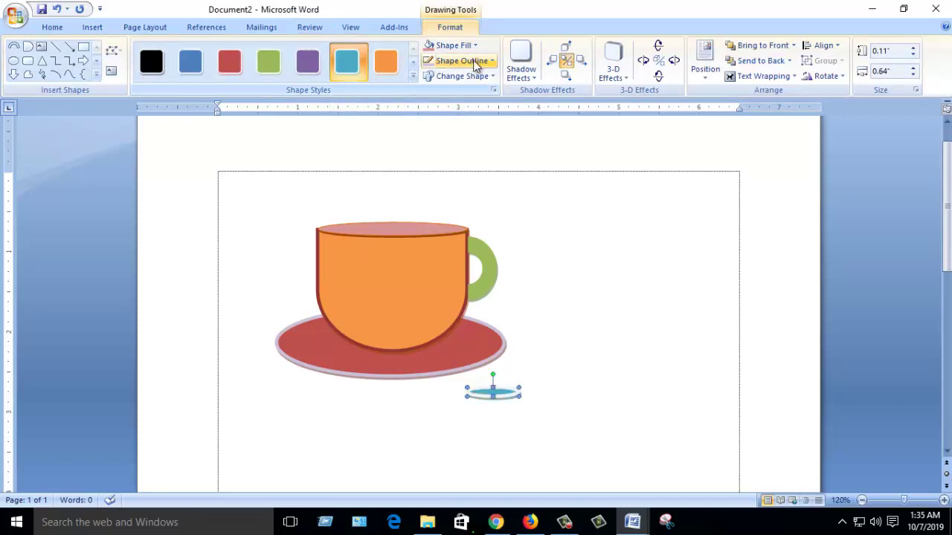
left_click(491, 61)
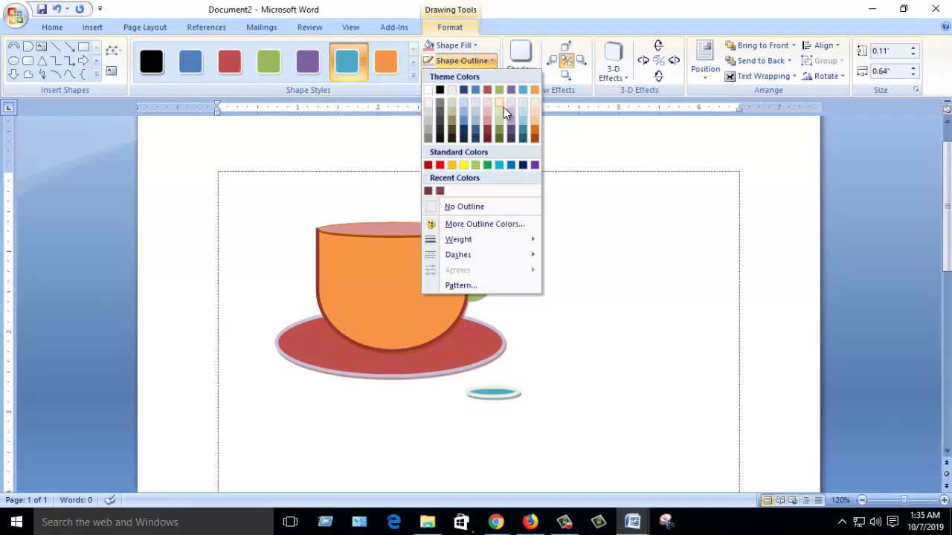
left_click(511, 136)
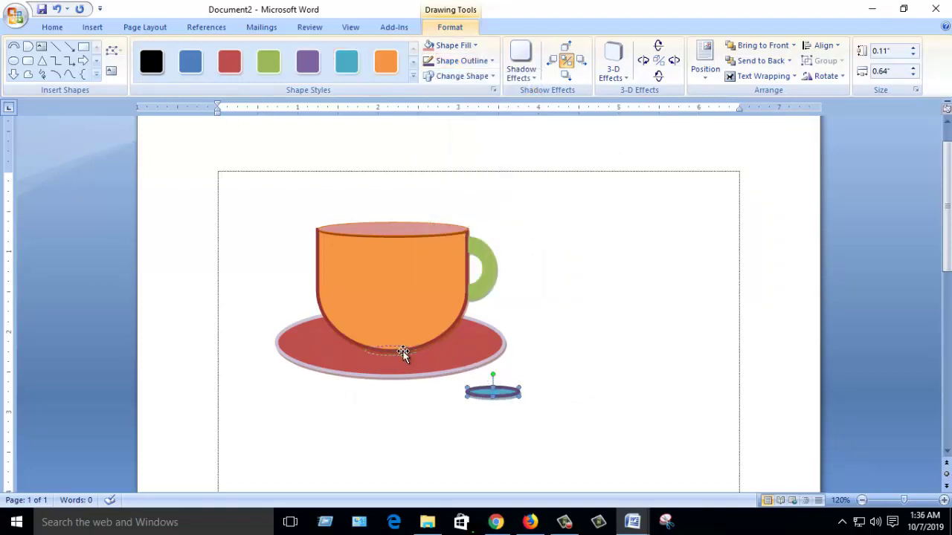
- Move the foot oval to the cup's base, set its text wrapping to Behind Text and nudge it slightly right
left_click_drag(403, 354, 402, 354)
left_click(751, 76)
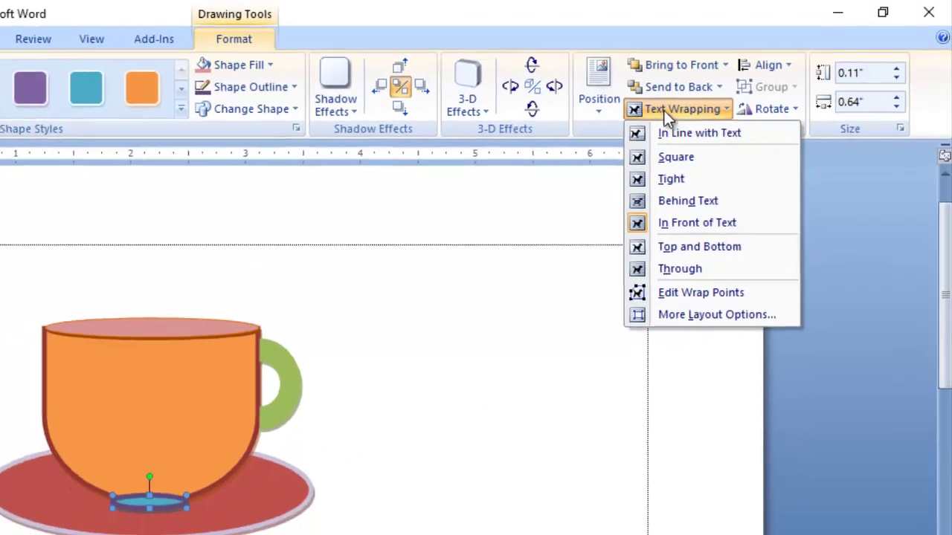
left_click(688, 201)
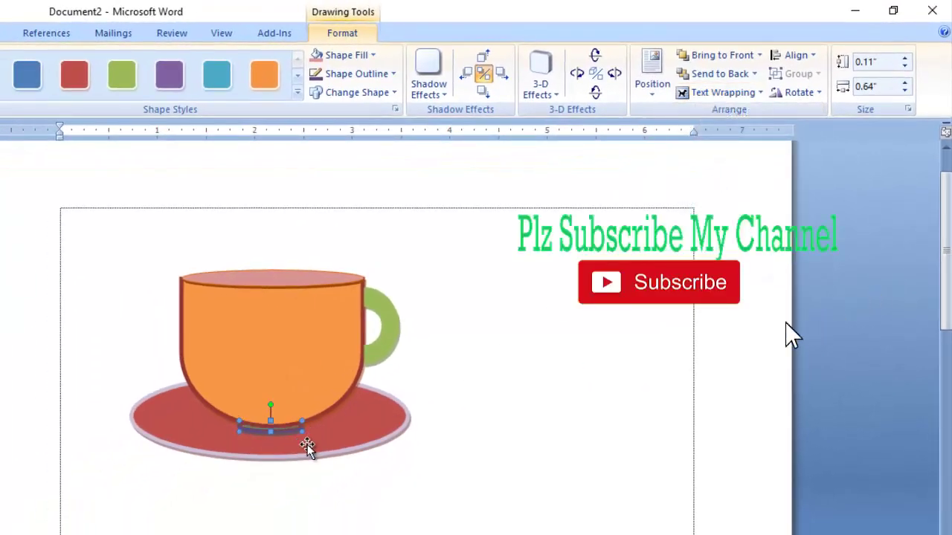
key("Right")
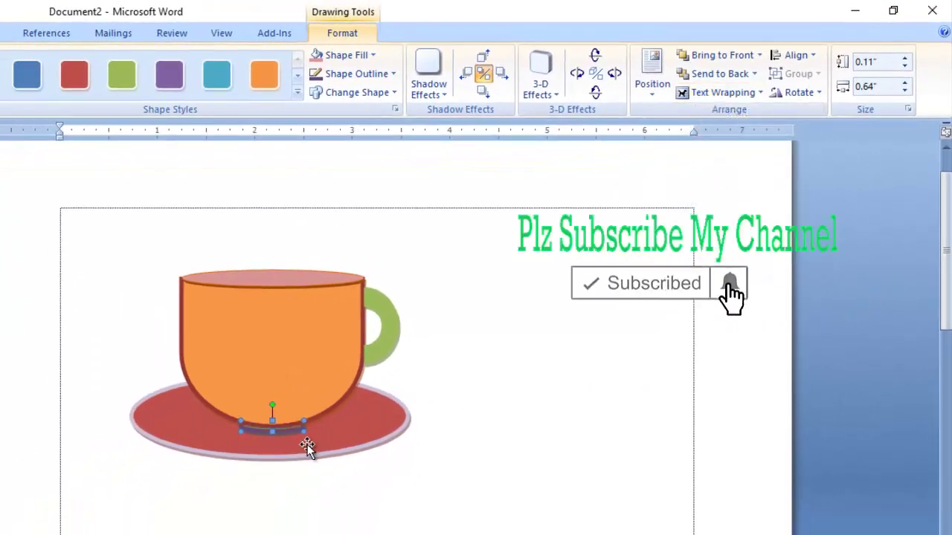
left_click(321, 492)
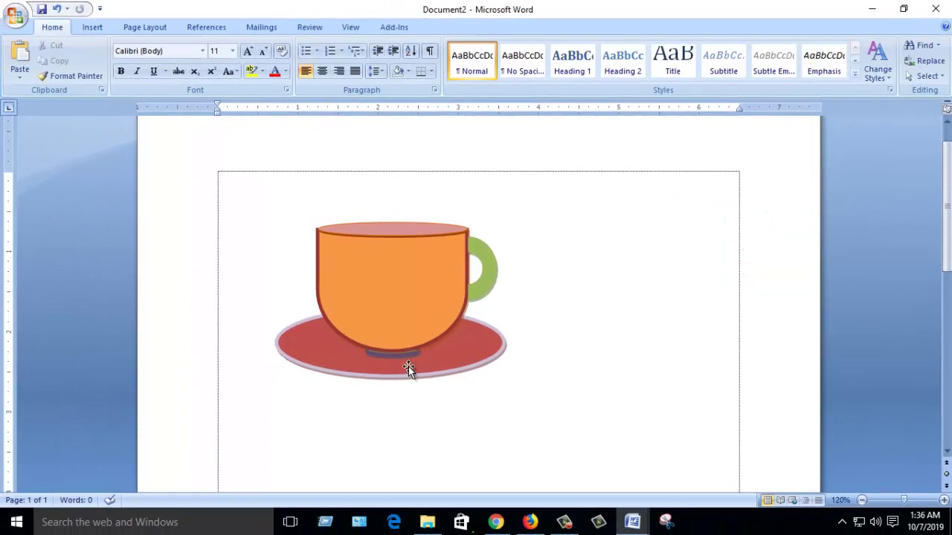
- Nudge the saucer slightly right and down to align it with the cup and its foot
left_click(406, 356)
left_click(412, 422)
left_click(478, 363)
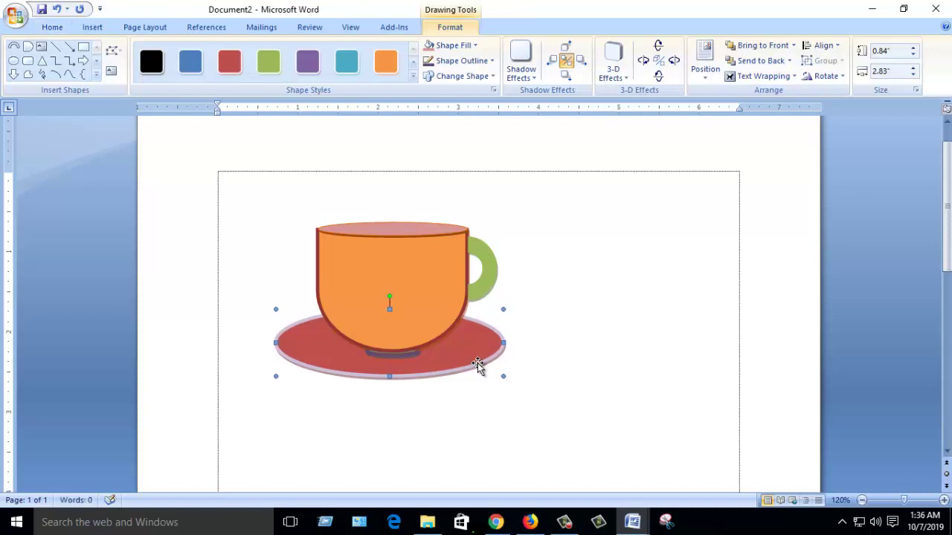
key("ctrl+Up")
key("ctrl+Up")
key("ctrl+Right")
key("ctrl+Down")
key("ctrl+Down")
key("ctrl+Down")
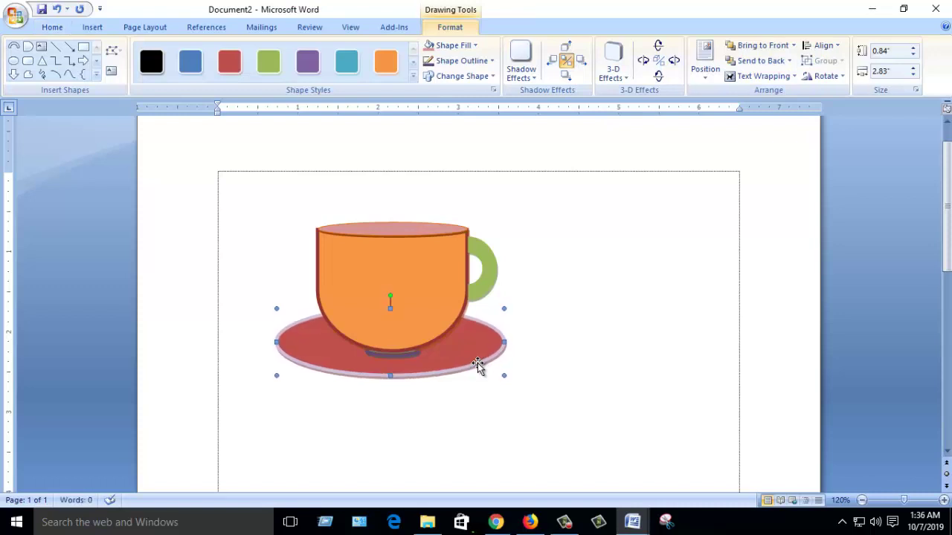
key("ctrl+Right")
key("ctrl+Down")
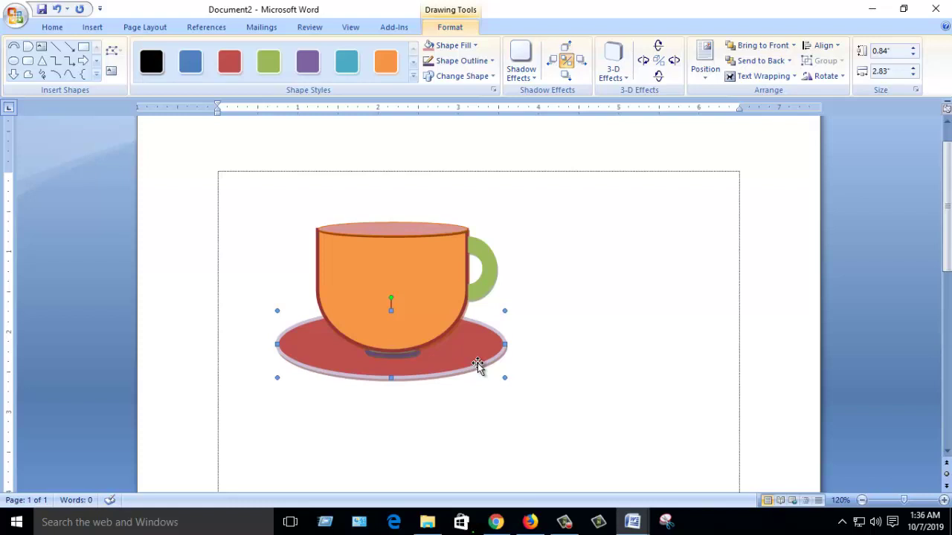
left_click(499, 415)
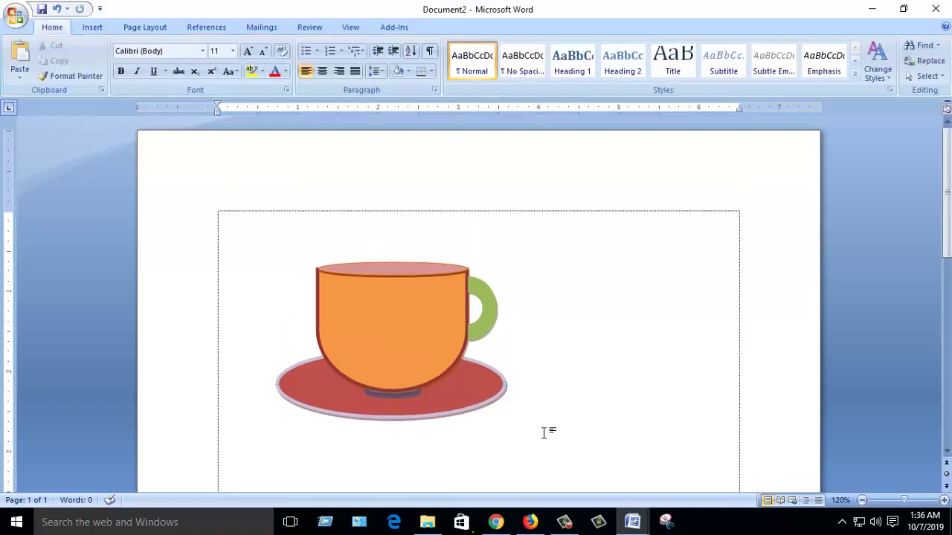
- Fine-tune the saucer's position by shifting it a tiny amount farther right beneath the cup
left_click(944, 500)
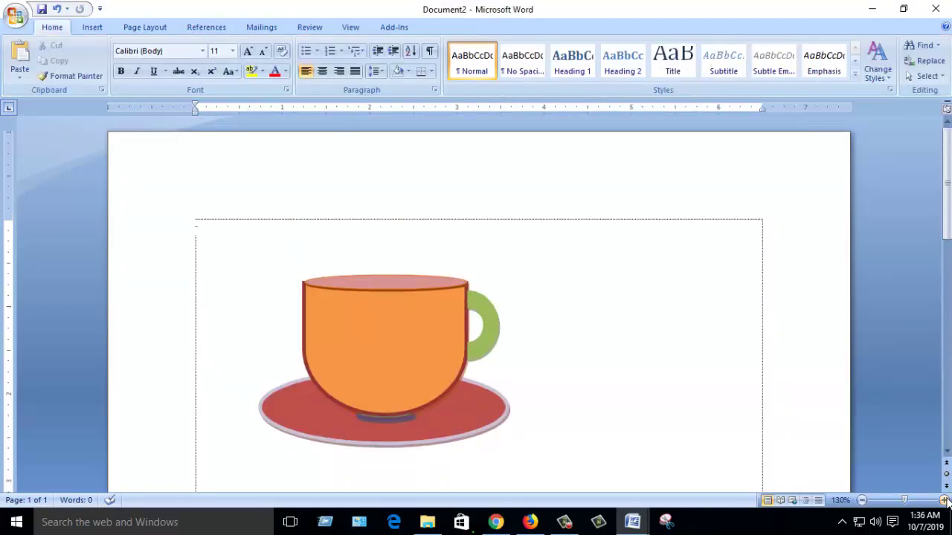
left_click(944, 501)
left_click(944, 501)
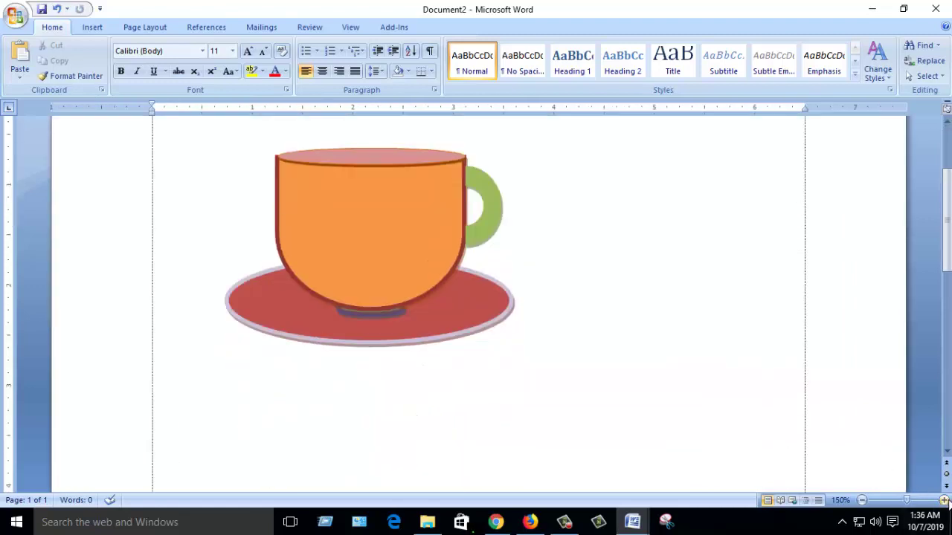
left_click(944, 500)
left_click(944, 501)
scroll(790, 456, "down", 3)
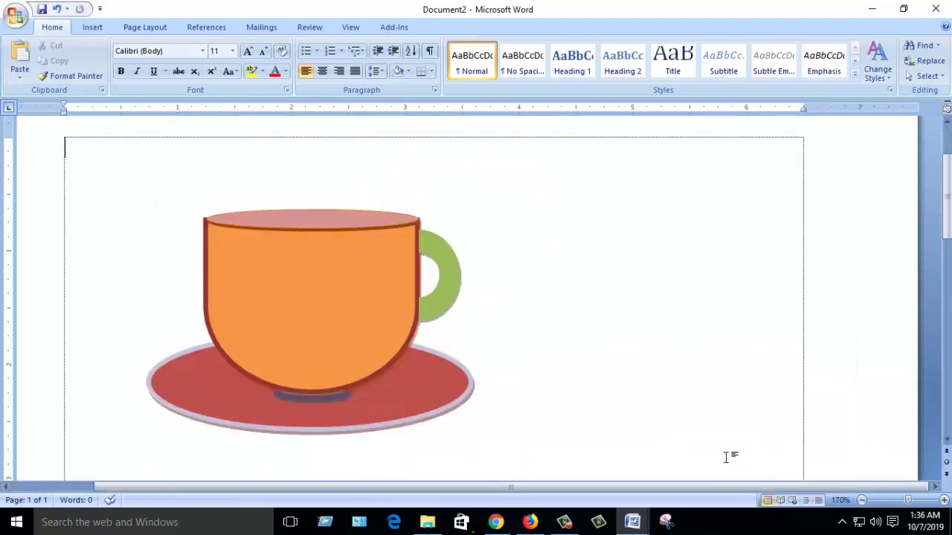
left_click_drag(468, 486, 417, 485)
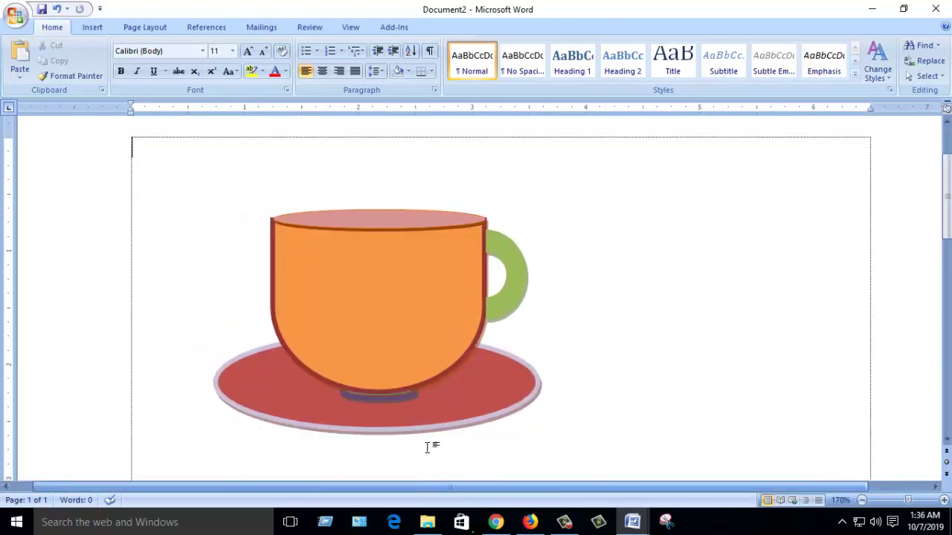
mouse_move(439, 427)
left_mouse_down()
mouse_move(452, 426)
mouse_move(442, 429)
left_mouse_up()
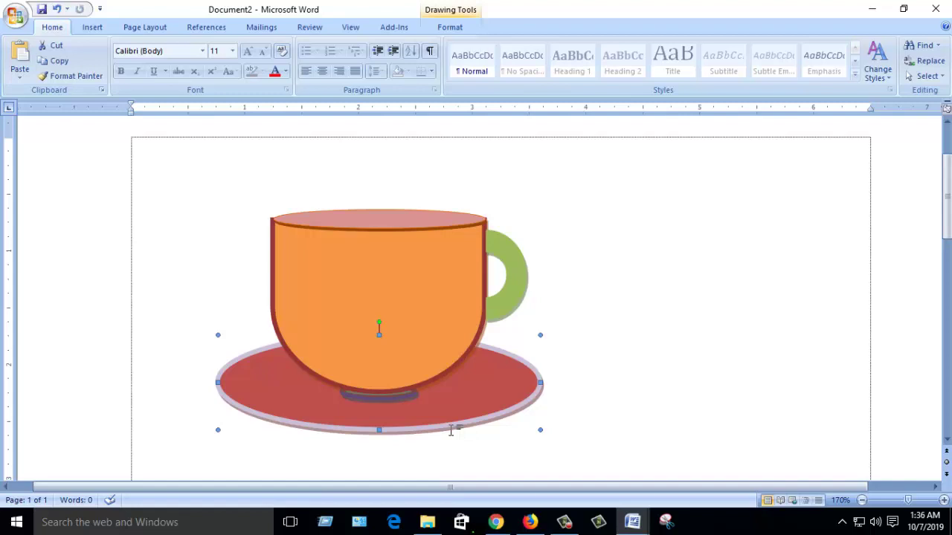
left_click(274, 132)
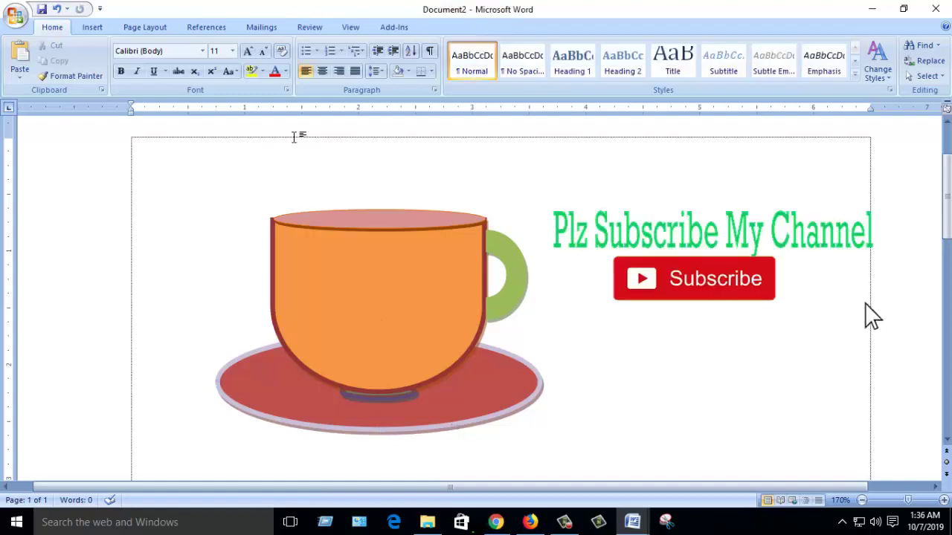
left_click(843, 523)
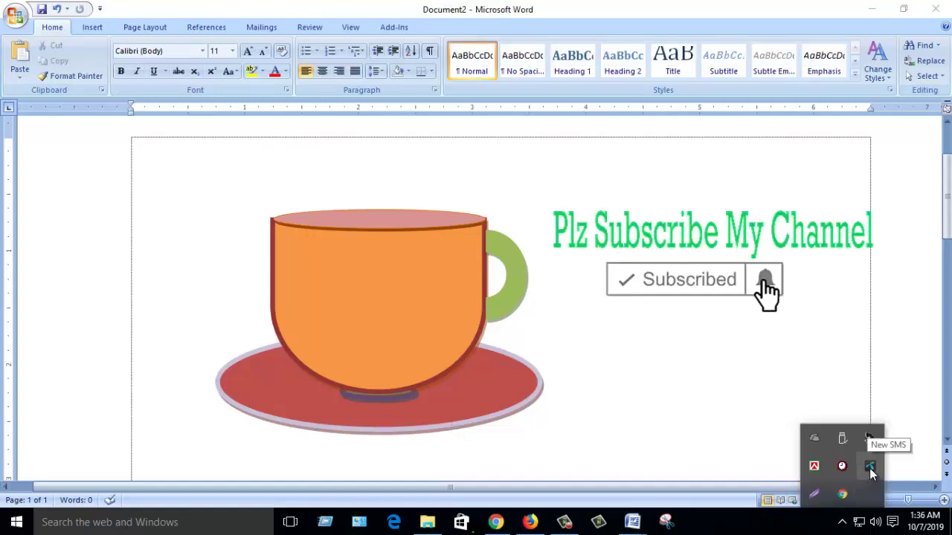
right_click(816, 475)
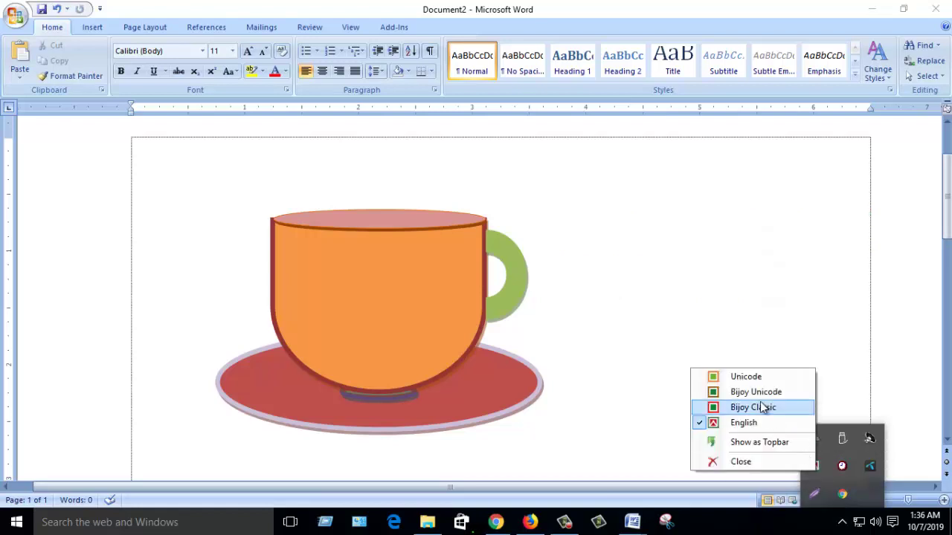
left_click(763, 394)
left_click(199, 161)
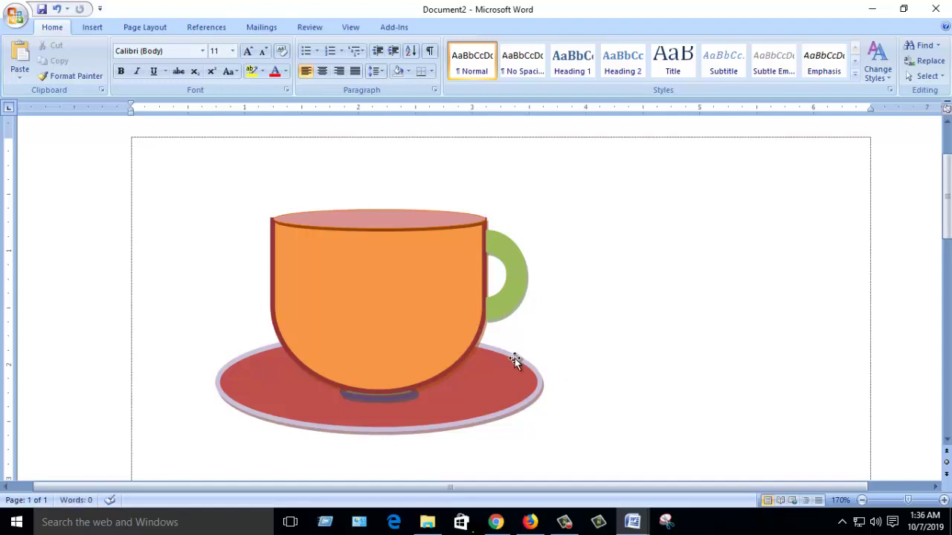
left_click(842, 523)
right_click(820, 470)
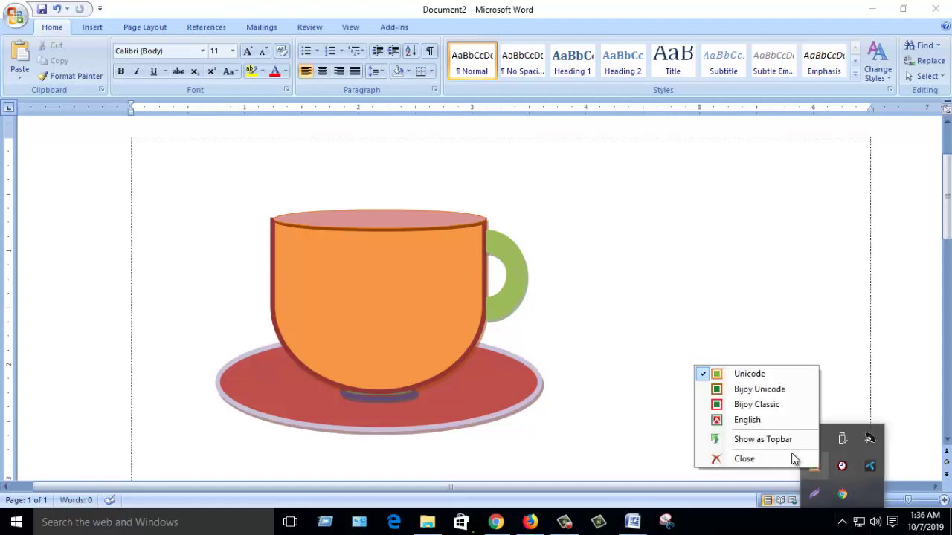
left_click(755, 420)
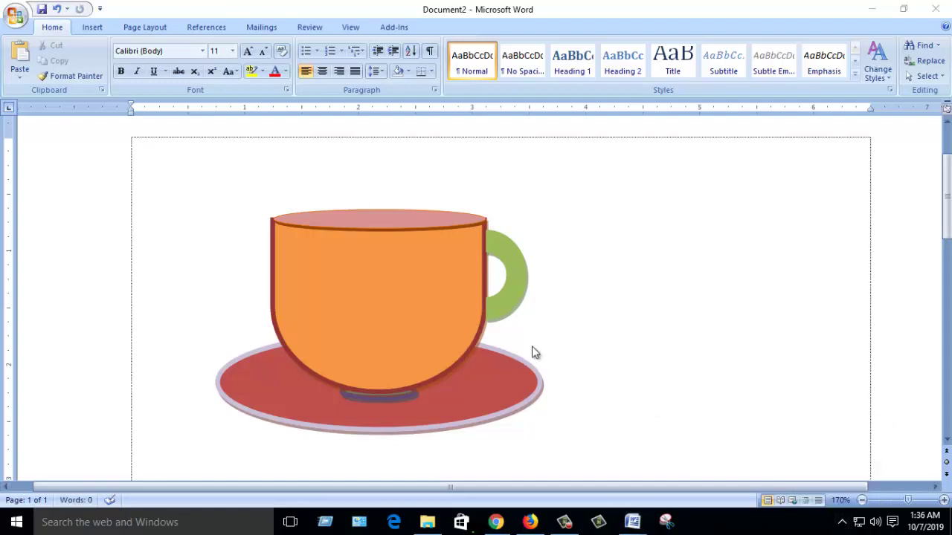
- Set the font to SutonnyMJ and write "আমরা খুব সহজেই একটি চা এর কাপ তৈরী করতে পারি।" on the line above the cup
left_click(202, 53)
left_click(185, 148)
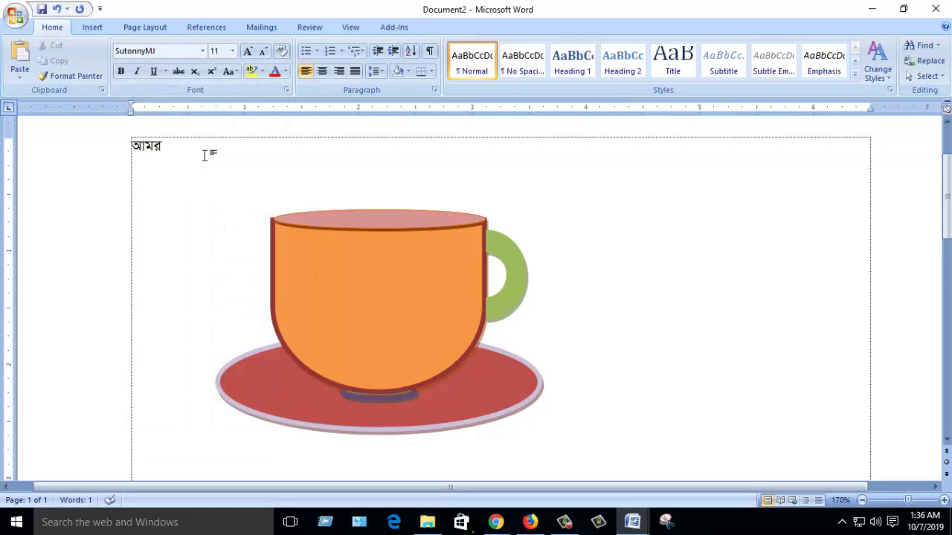
type("া খুব")
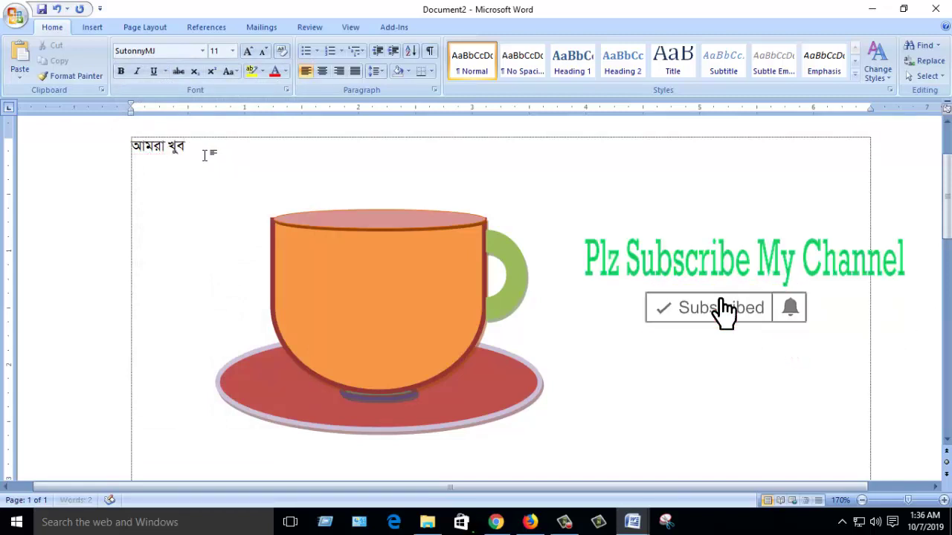
type(" সহজে")
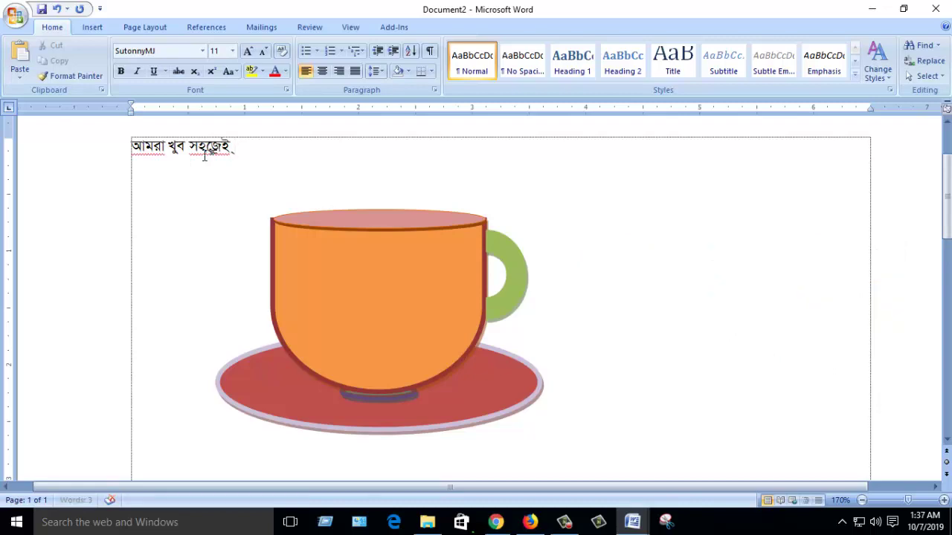
type("ই একটি চা এর কাপ তৈরী করতে পারি ।")
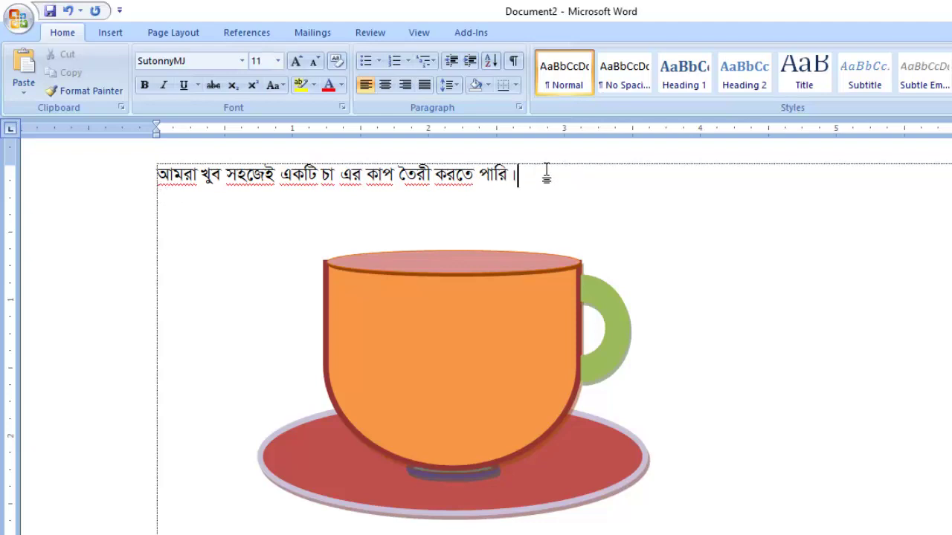
- Change the font color of the Bangla sentence above the cup to red
left_click_drag(546, 172, 244, 144)
left_click(328, 85)
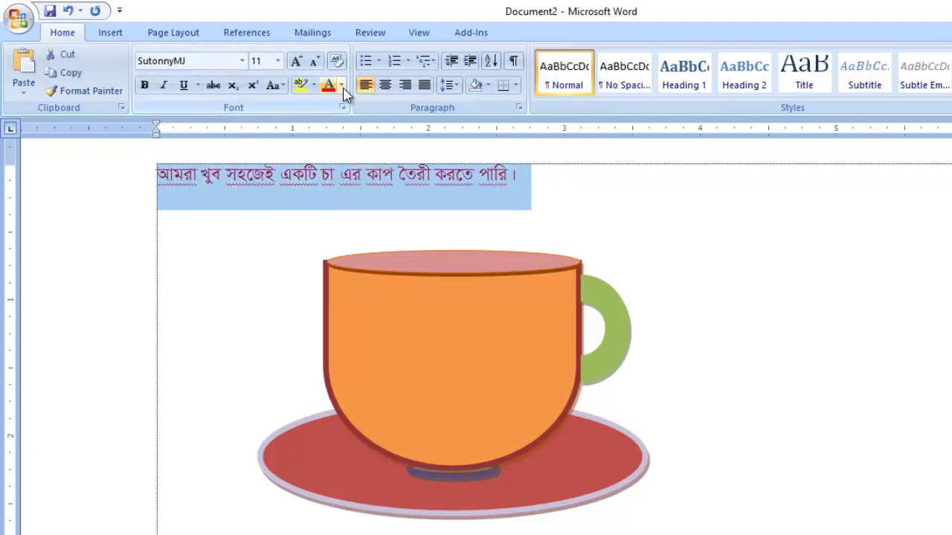
left_click(568, 178)
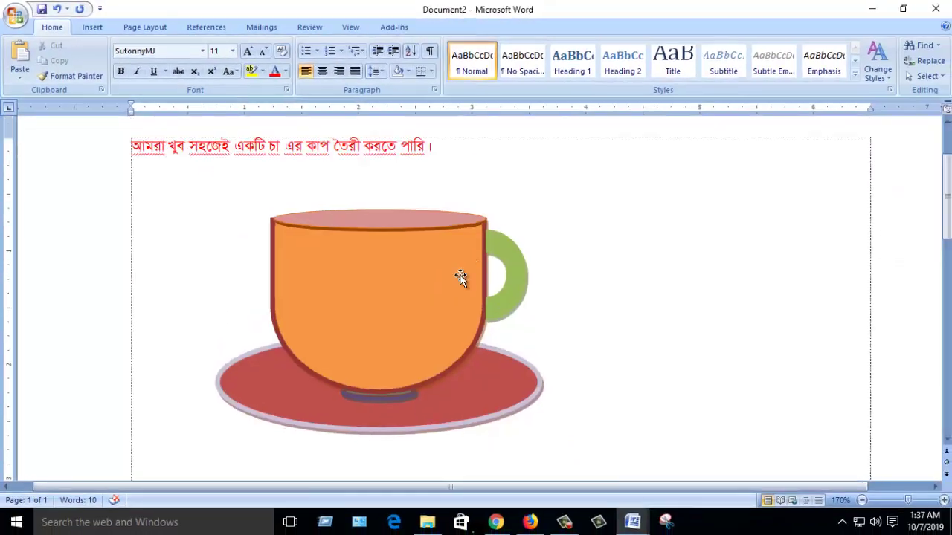
- Fill the cup body with the graphics-design picture from the Desktop
left_click(395, 300)
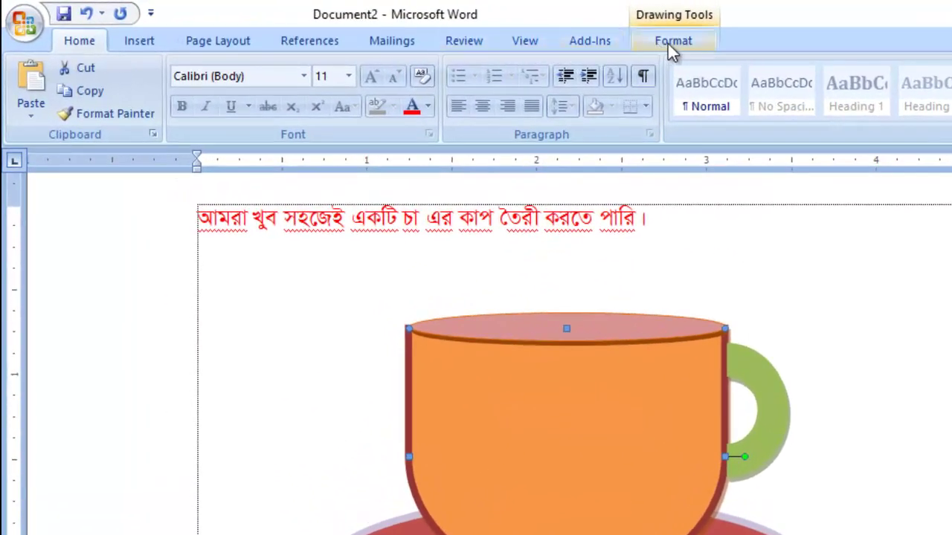
left_click(668, 44)
left_click(710, 70)
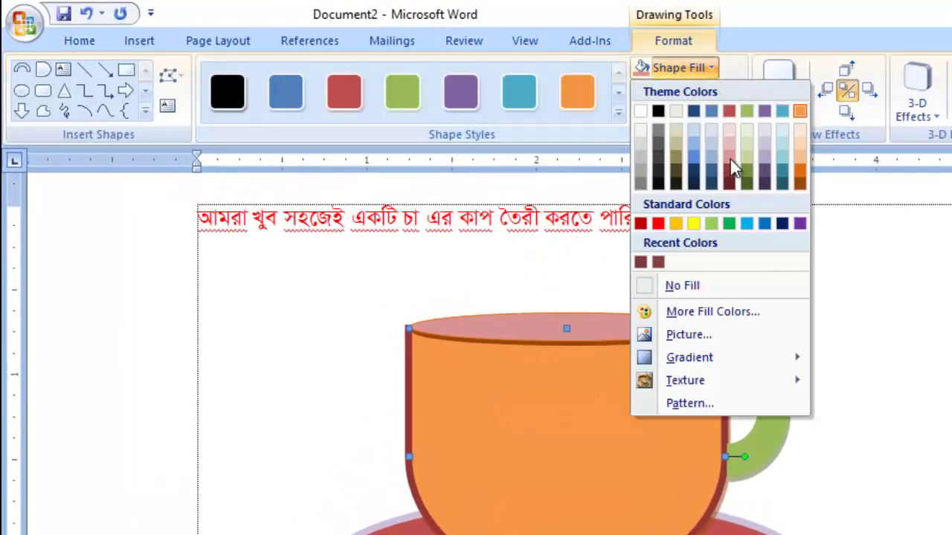
left_click(705, 335)
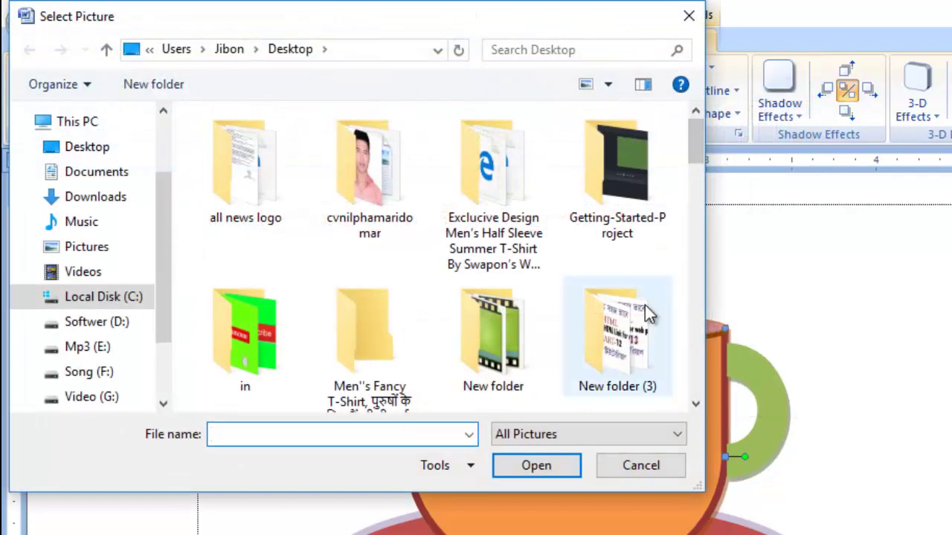
left_click_drag(693, 132, 736, 316)
left_click(380, 206)
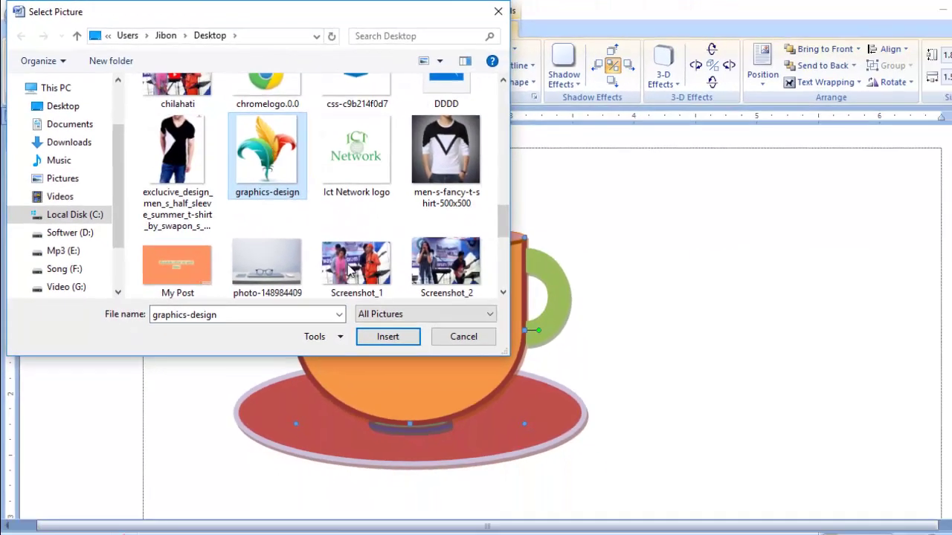
left_click(387, 336)
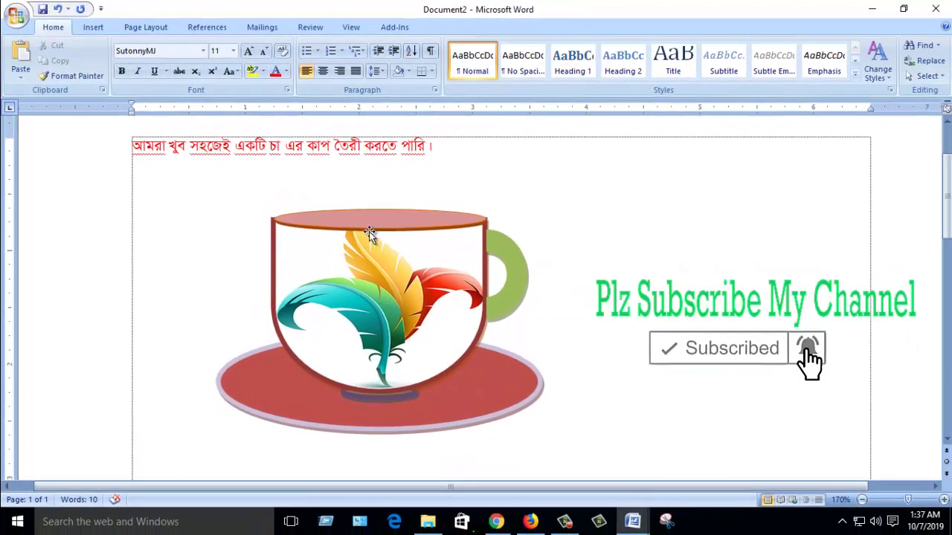
- Fill the saucer ellipse with the backgrounder picture from the Desktop
left_click(477, 386)
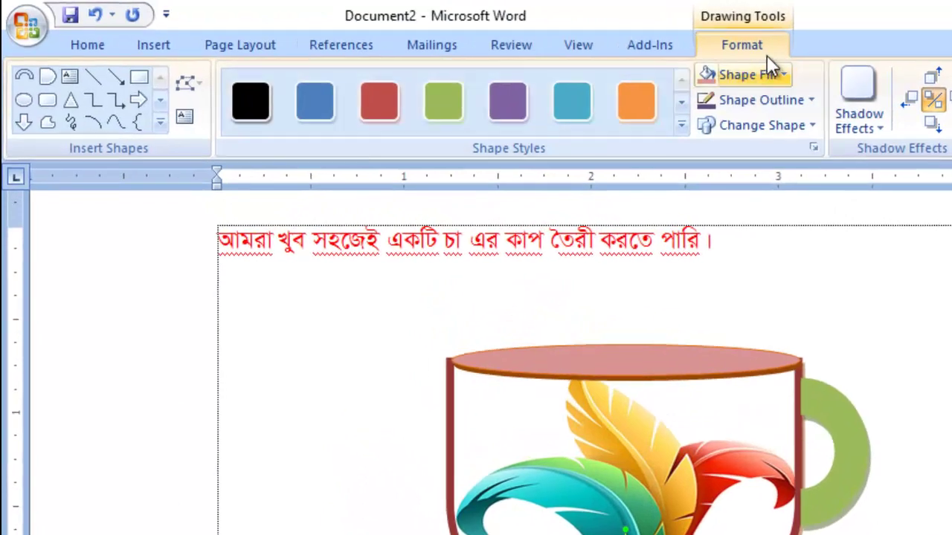
left_click(783, 74)
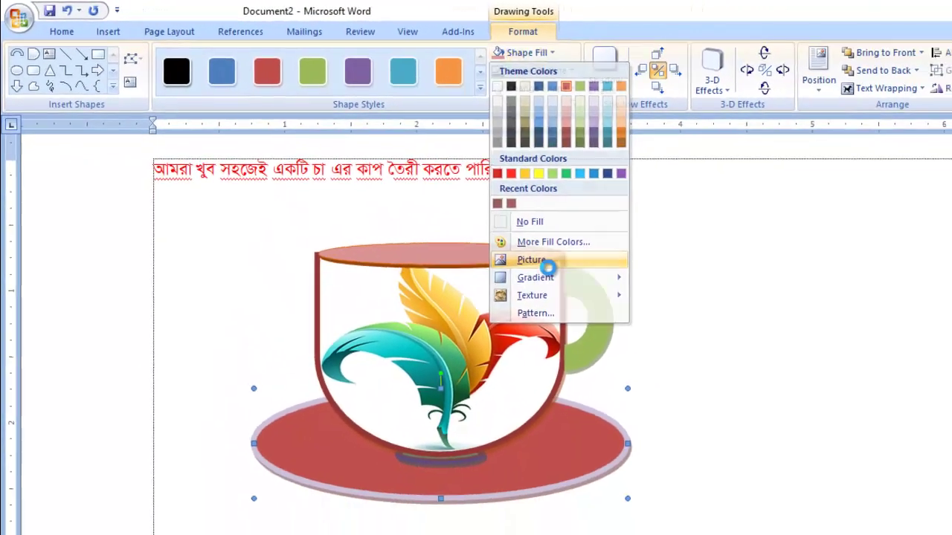
left_click(660, 321)
scroll(465, 127, "down", 3)
left_click_drag(466, 126, 474, 173)
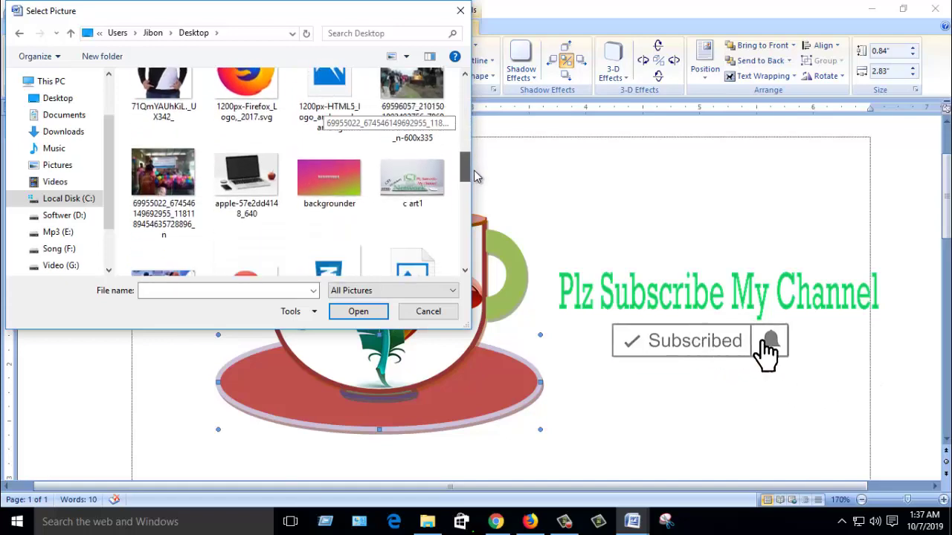
scroll(473, 171, "down", 3)
double_click(328, 134)
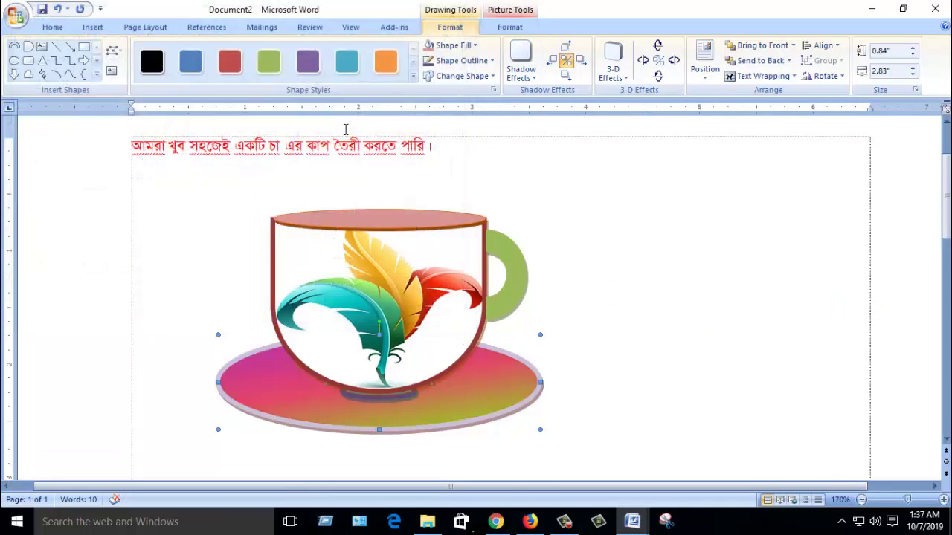
left_click(672, 318)
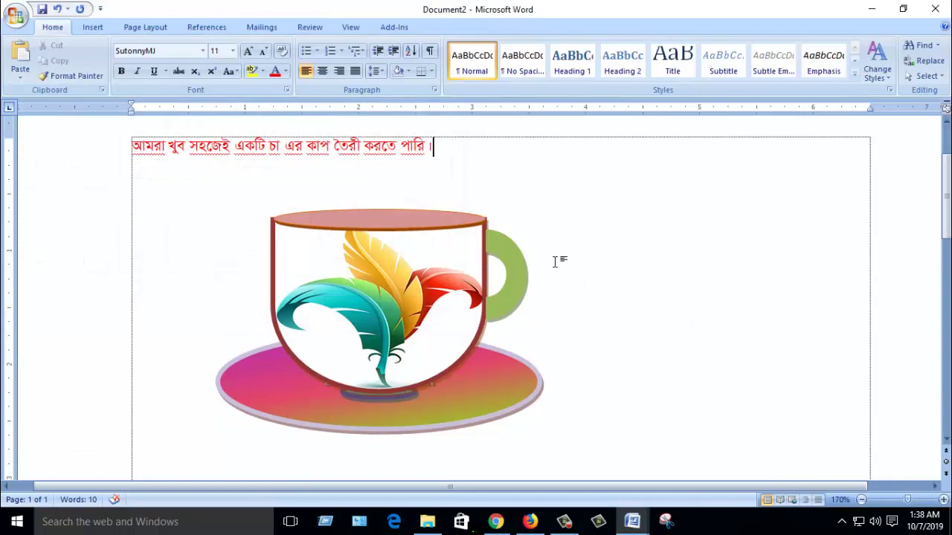
- Fill the cup handle with the shirt picture 71QmYAUhKiL._UX342_ from the Desktop
left_click(520, 273)
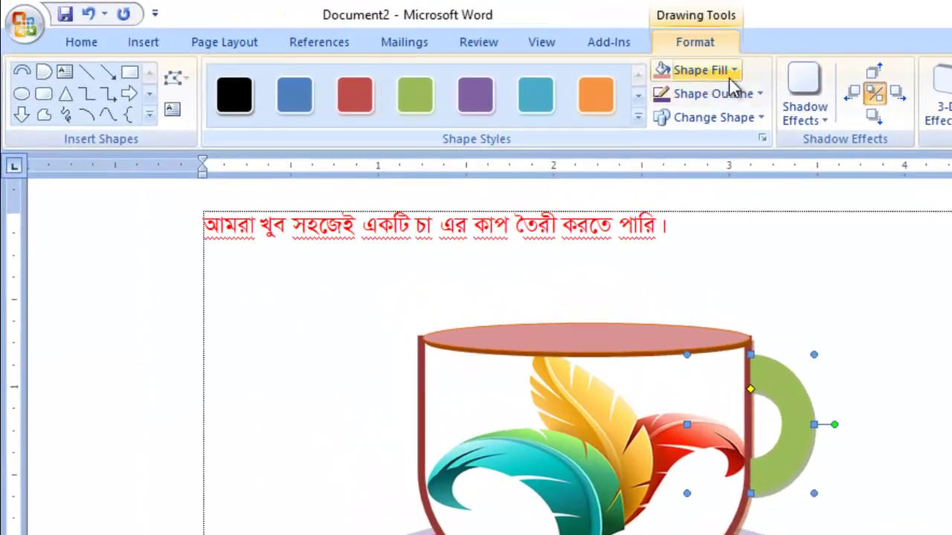
left_click(475, 47)
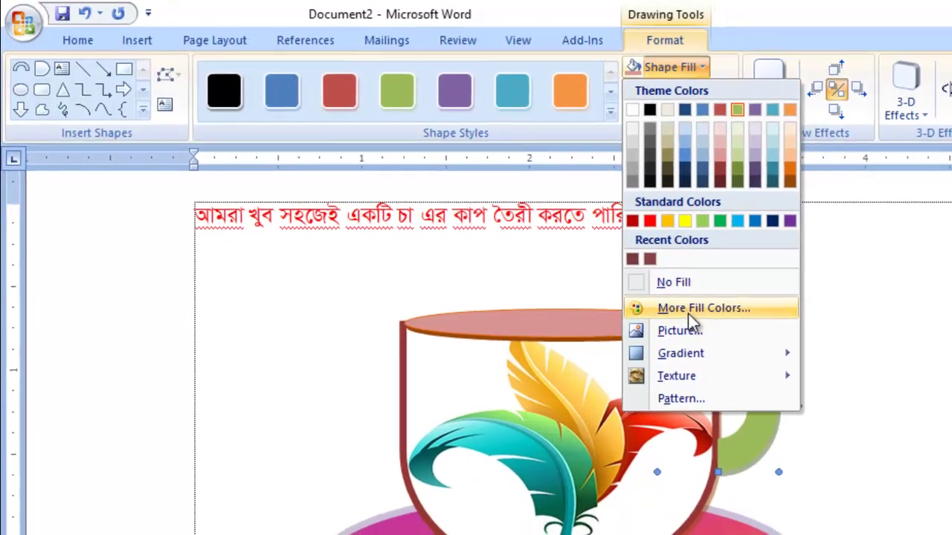
left_click(679, 330)
scroll(396, 226, "down", 3)
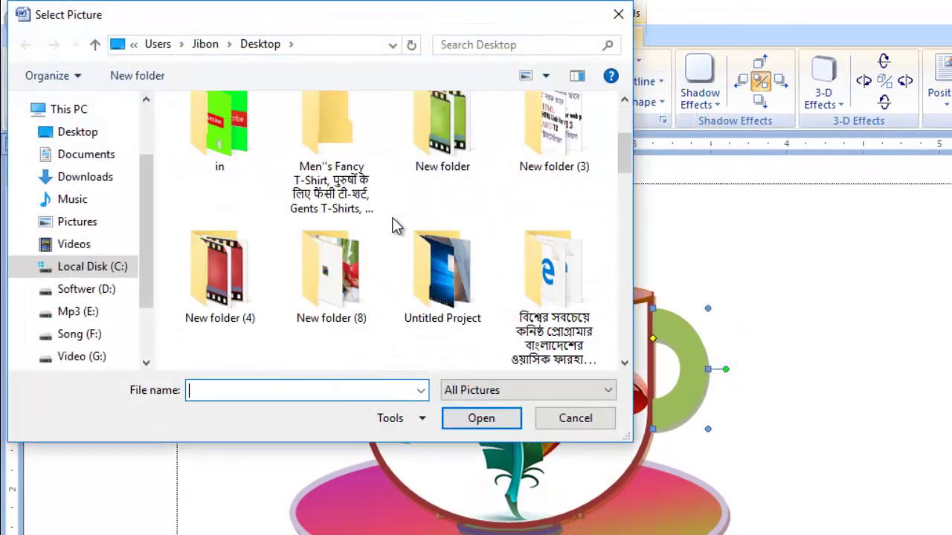
scroll(535, 266, "down", 3)
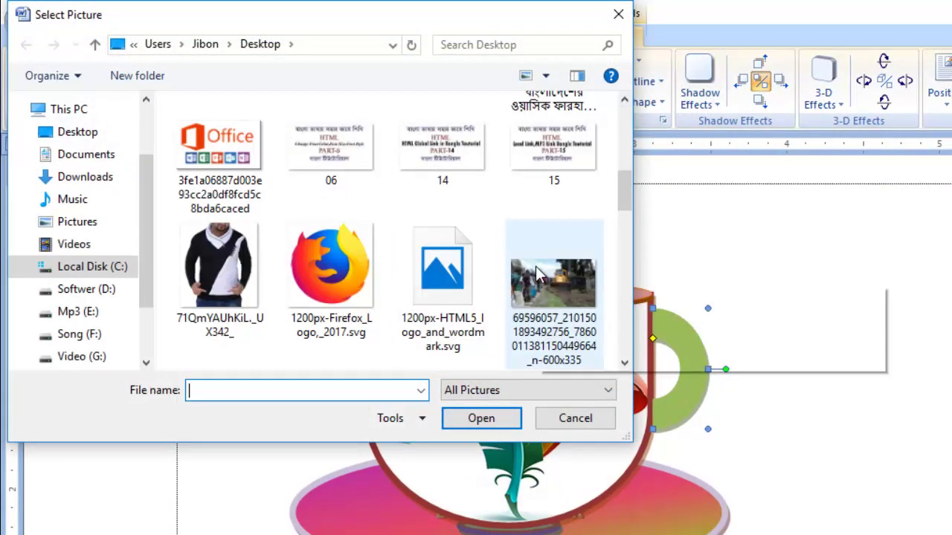
double_click(552, 281)
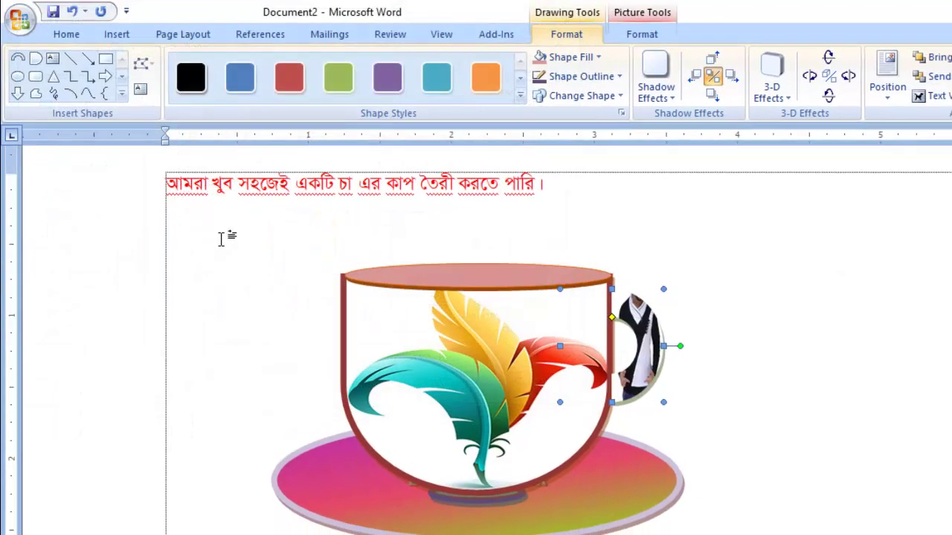
left_click(799, 363)
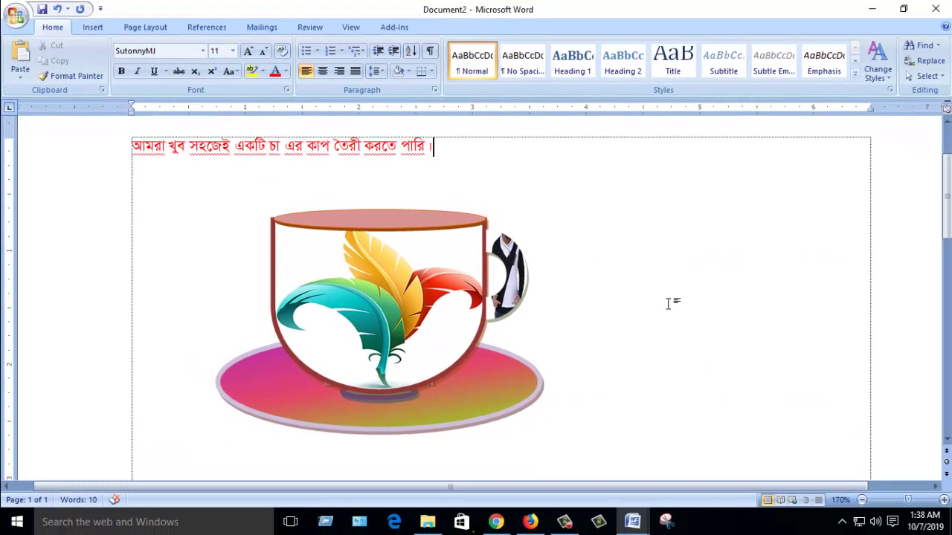
- Add the word "ধন্যবাদ" at the end of the red Bangla sentence above the cup
scroll(812, 380, "down", 1)
scroll(729, 308, "up", 3)
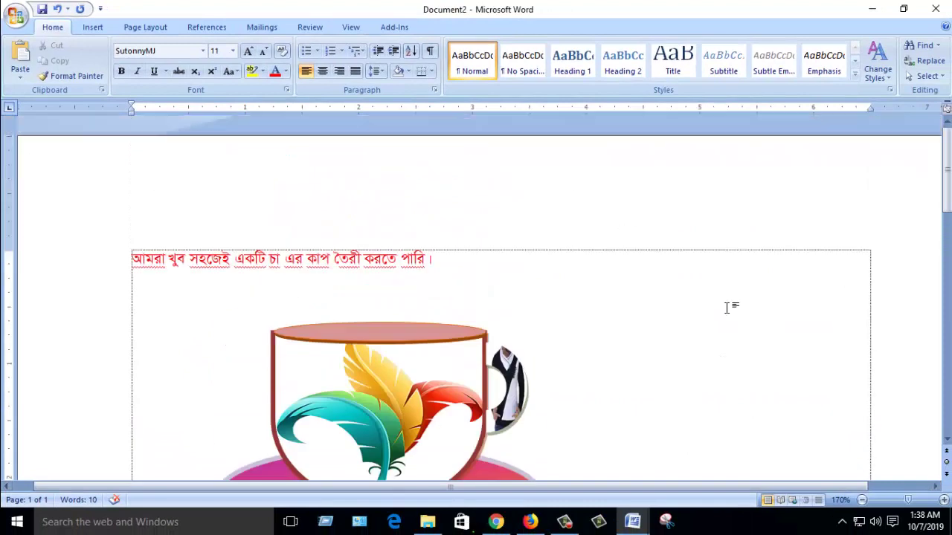
scroll(682, 337, "down", 2)
type("ধ্য")
type("ন্যবাদ")
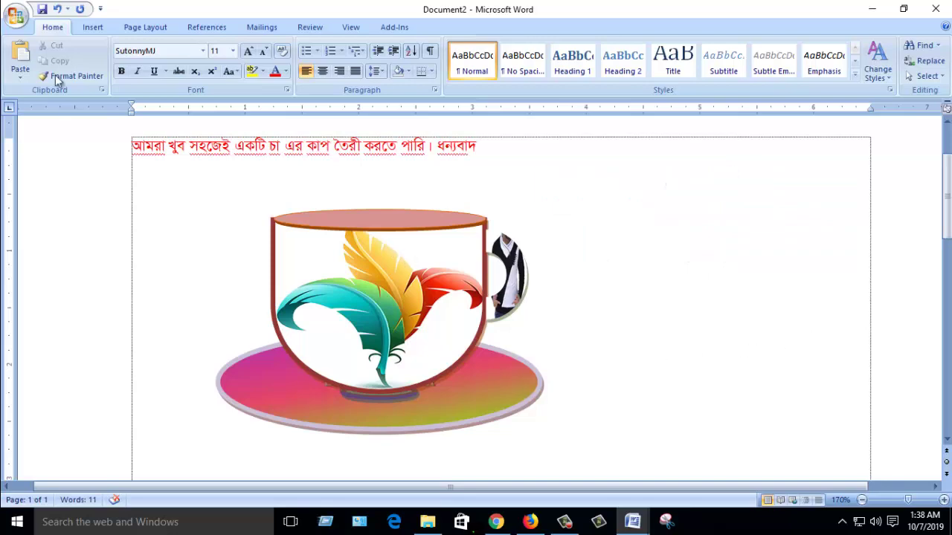
- Save the drawing as a Word document in Documents under the suggested file name "Avgiv Lye mn"
left_click(42, 9)
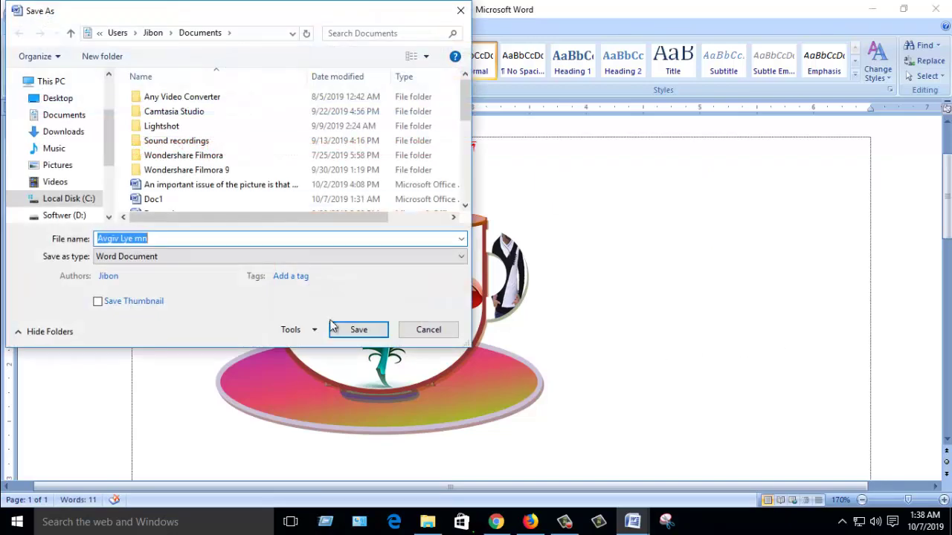
left_click(359, 332)
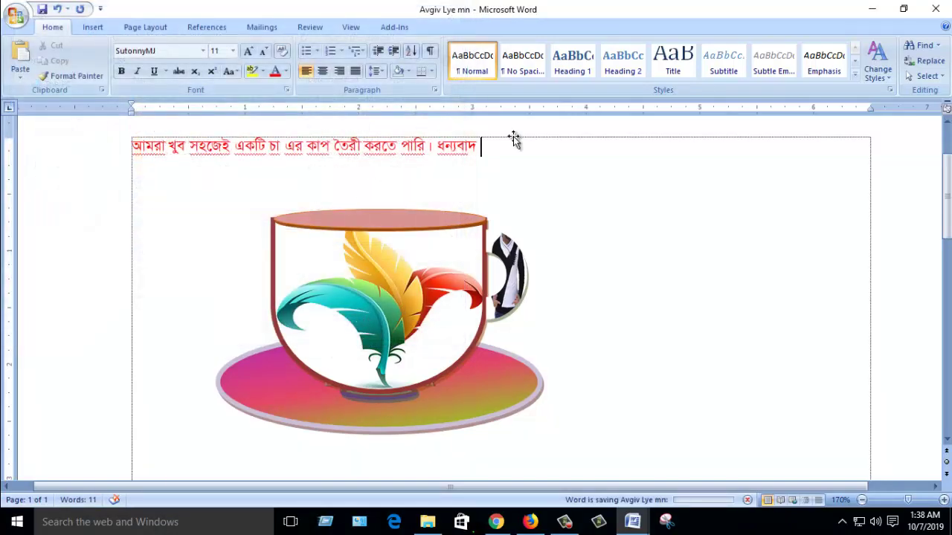